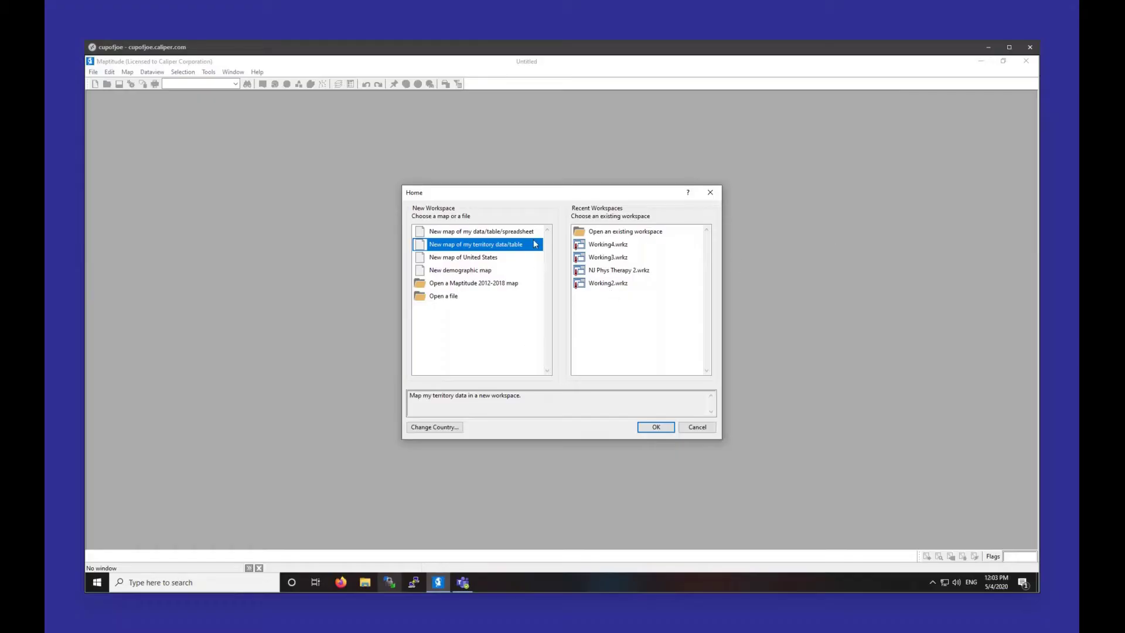
- Start a new map of territory data from a territory table and locate My Territories.xlsx in the Training folder
{"action": "double_click", "coordinate": [479, 251]}
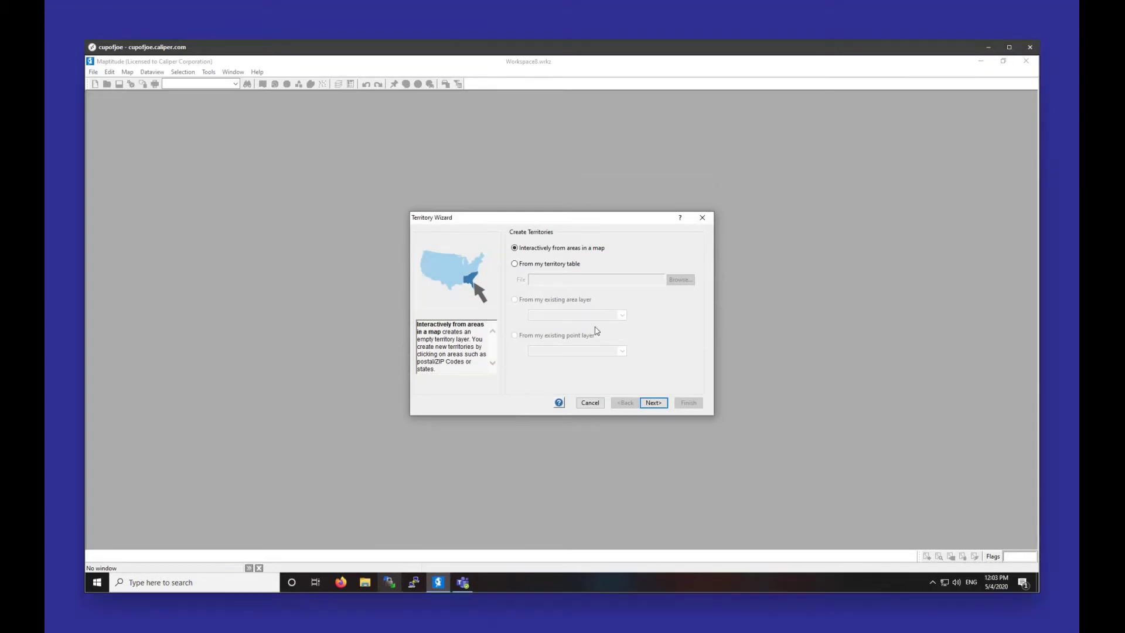
{"action": "left_click", "coordinate": [563, 264]}
{"action": "double_click", "coordinate": [529, 298]}
{"action": "left_click", "coordinate": [523, 258]}
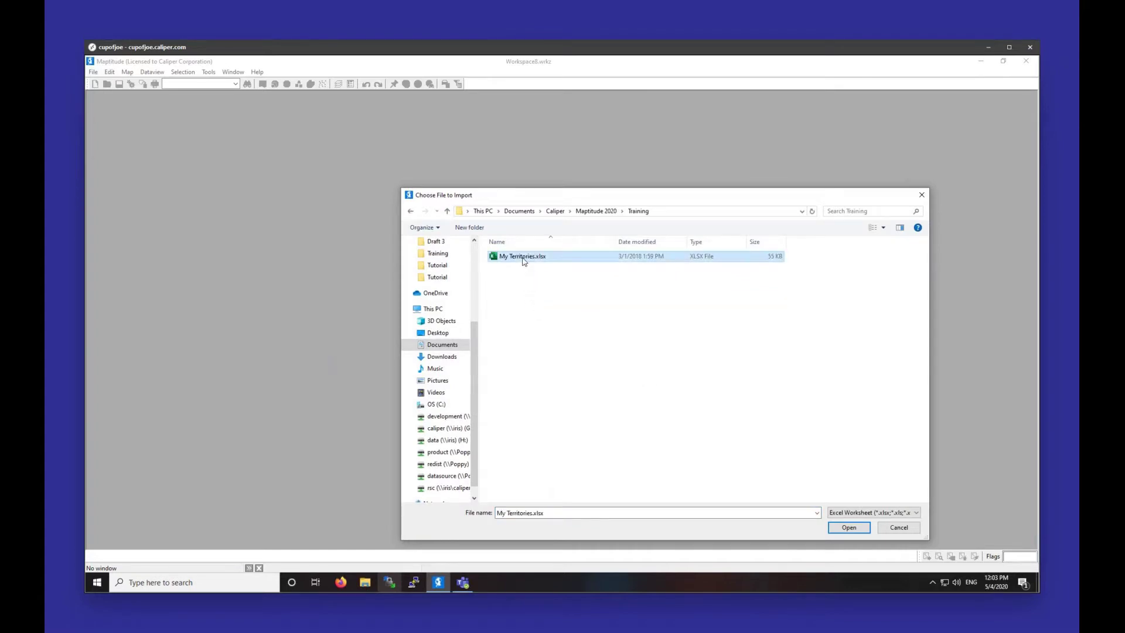
- Open My Territories.xlsx in Excel, examine its ZIP, Territory and Widgets columns, and close the workbook
{"action": "right_click", "coordinate": [523, 258]}
{"action": "left_click", "coordinate": [542, 282]}
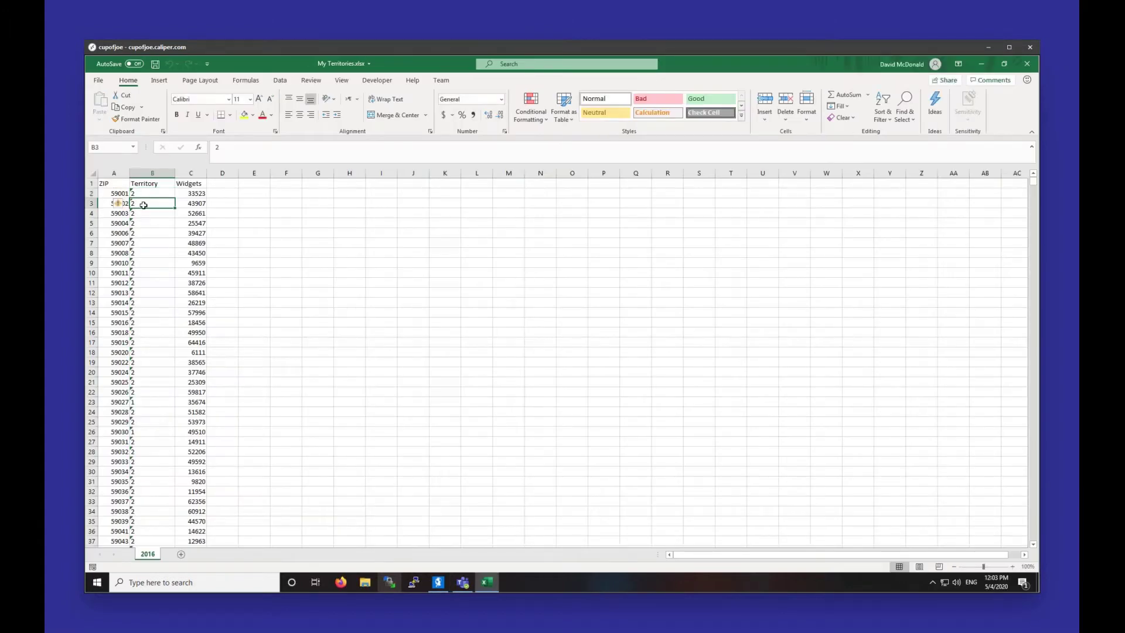
{"action": "left_click", "coordinate": [113, 191]}
{"action": "left_click_drag", "start_coordinate": [113, 192], "coordinate": [114, 302]}
{"action": "left_click", "coordinate": [145, 192]}
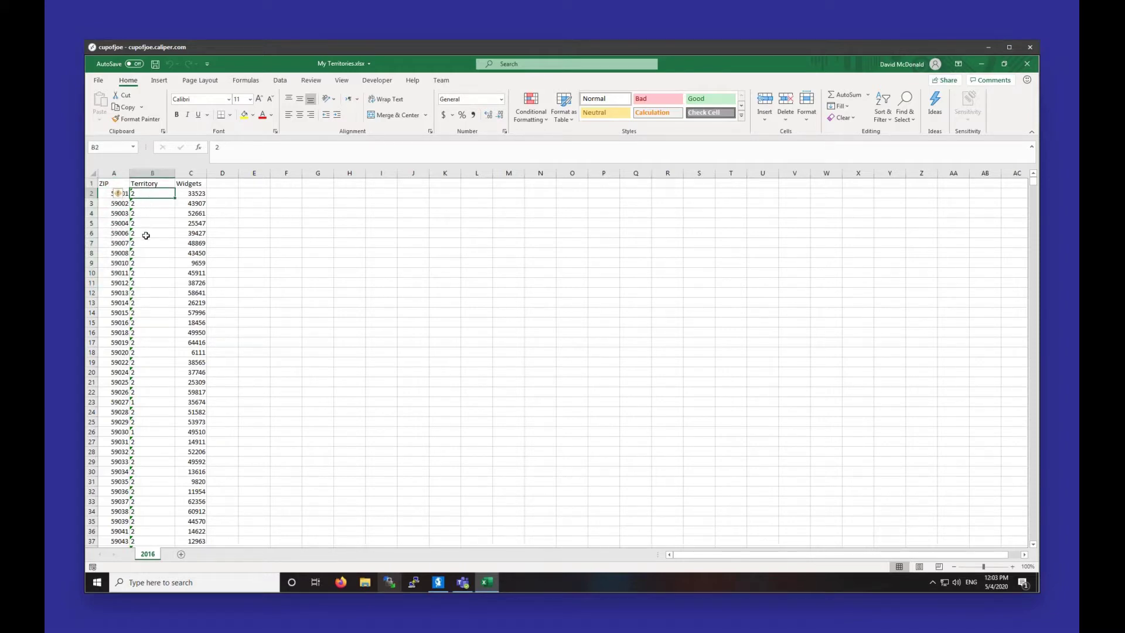
{"action": "left_click_drag", "start_coordinate": [194, 195], "coordinate": [200, 344]}
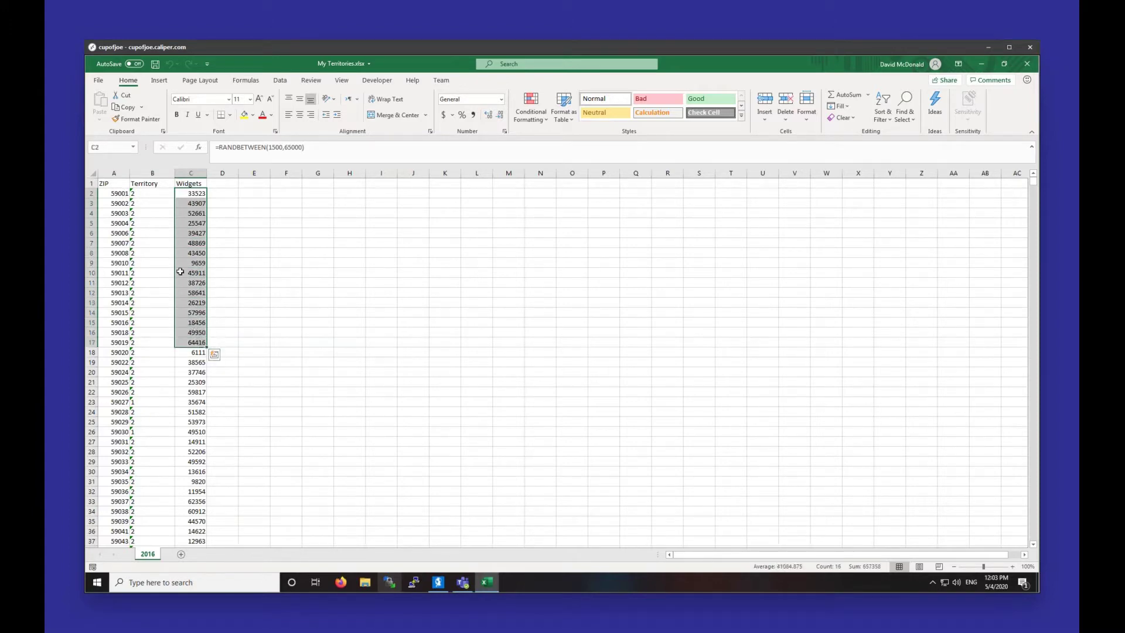
{"action": "left_click", "coordinate": [188, 180]}
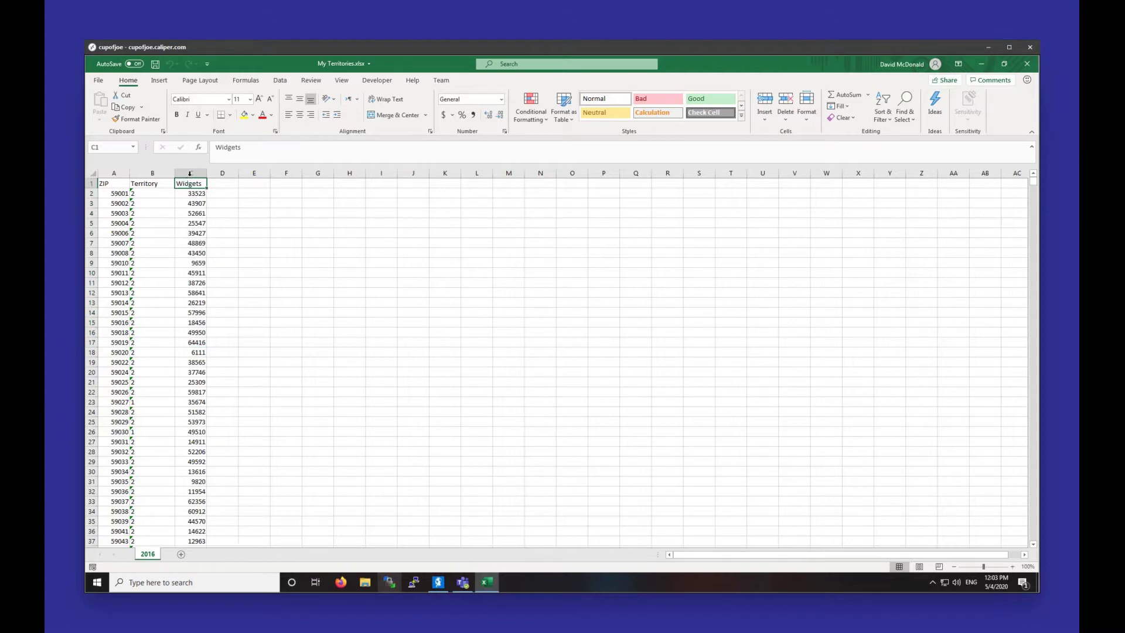
{"action": "left_click", "coordinate": [192, 172]}
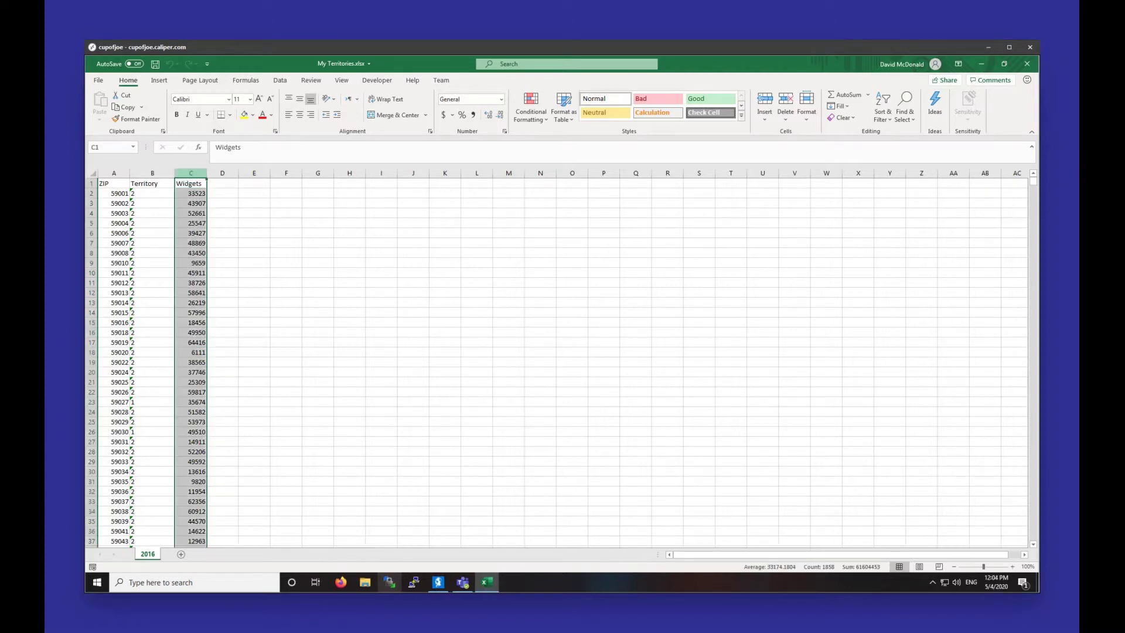
{"action": "left_click", "coordinate": [191, 184]}
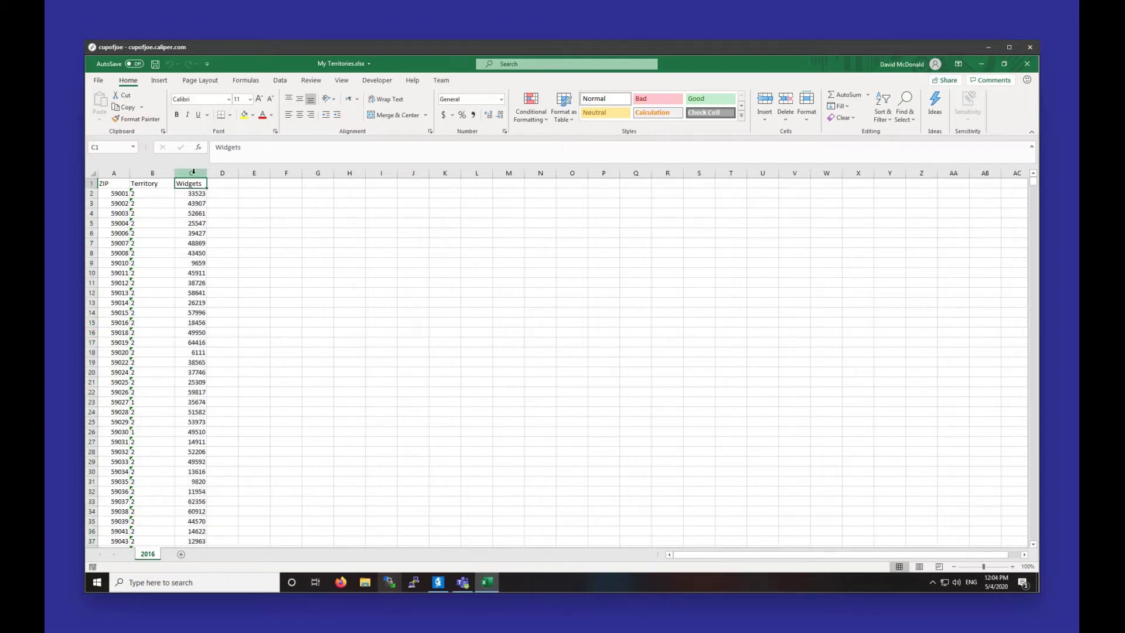
{"action": "key", "text": "ctrl+shift+Down"}
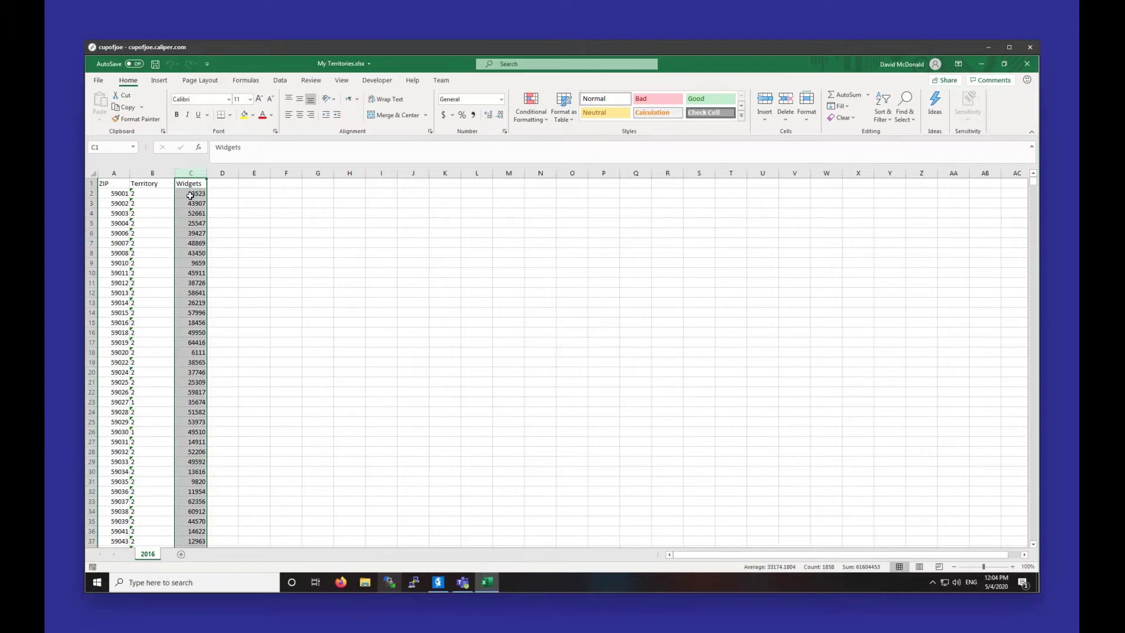
{"action": "left_click", "coordinate": [1026, 64]}
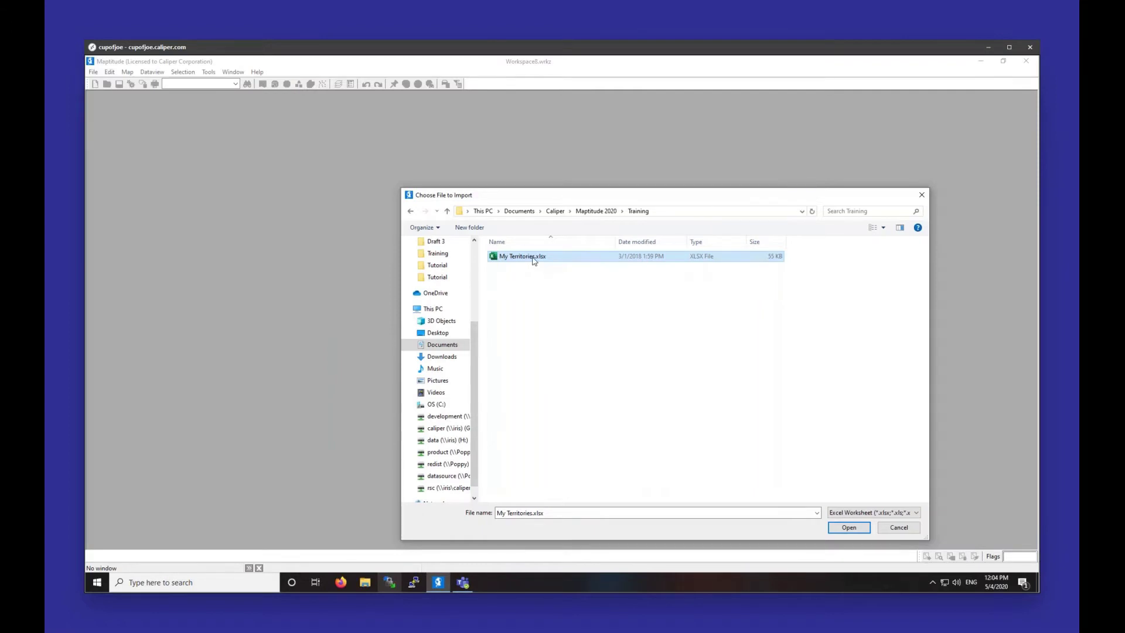
- Load sheet 2016 of My Territories.xlsx as the territory table and continue to the map settings
{"action": "double_click", "coordinate": [535, 258]}
{"action": "left_click", "coordinate": [598, 370]}
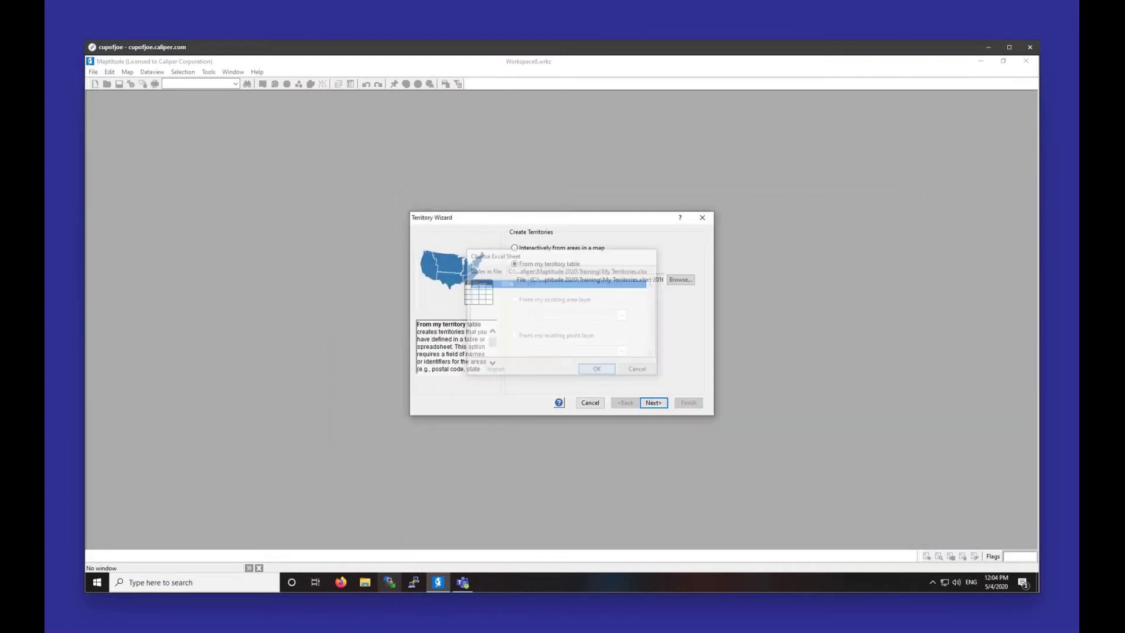
{"action": "left_click", "coordinate": [653, 403]}
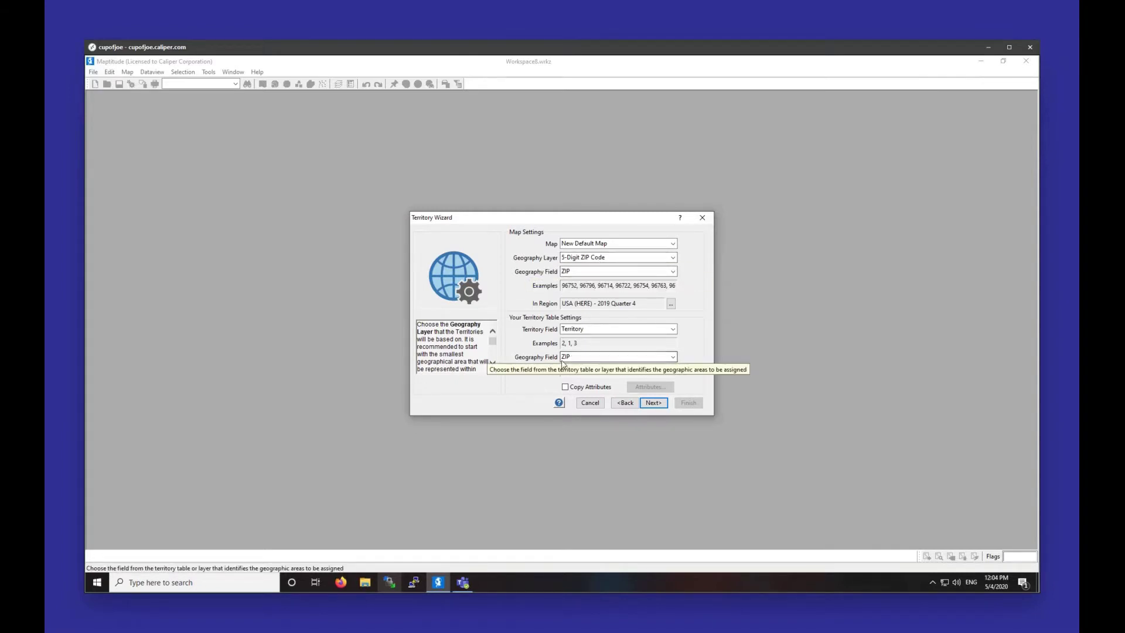
- Base the territories on the 5-Digit ZIP Code layer, matching ZIP to the table's ZIP field, with Territory as the territory field
{"action": "left_click", "coordinate": [572, 261]}
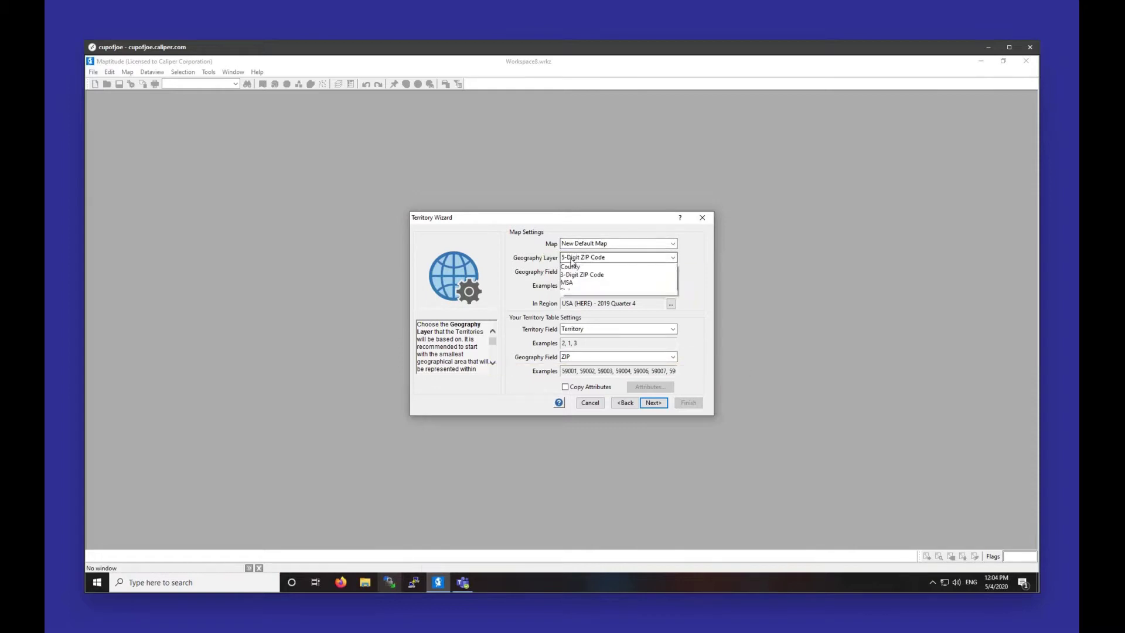
{"action": "left_click", "coordinate": [573, 270]}
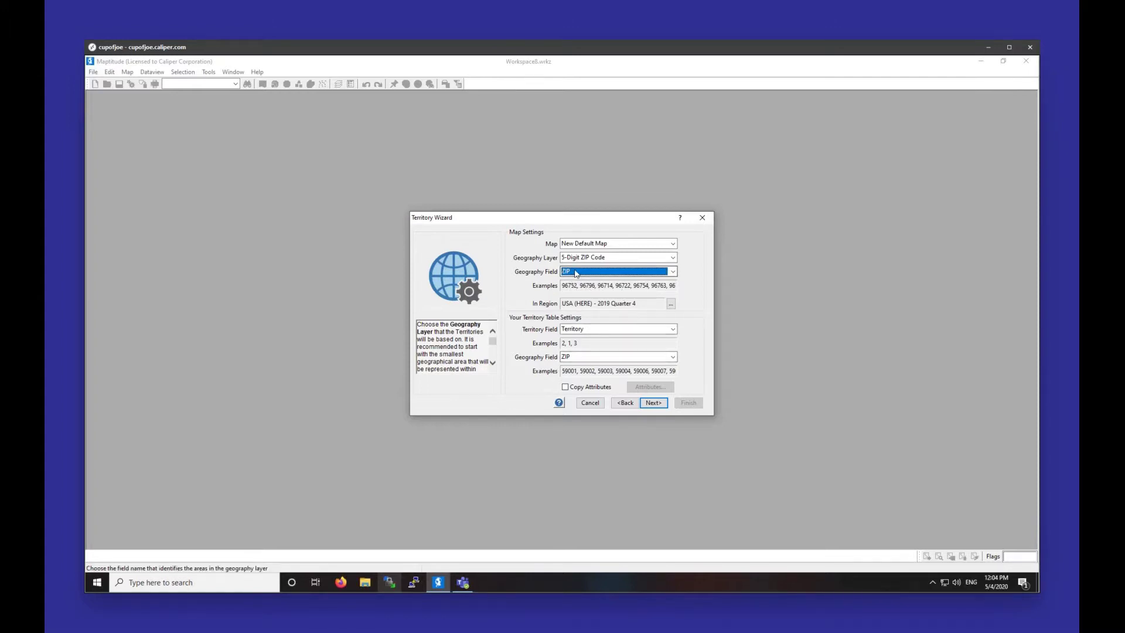
{"action": "left_click", "coordinate": [589, 356]}
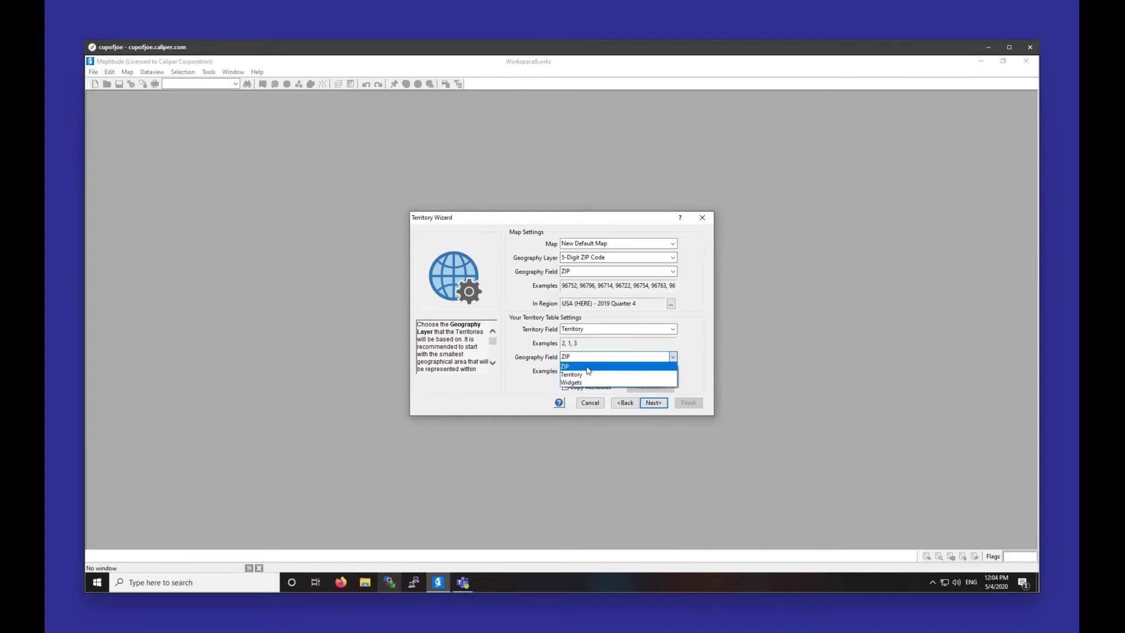
{"action": "left_click", "coordinate": [588, 367]}
{"action": "left_click", "coordinate": [600, 332]}
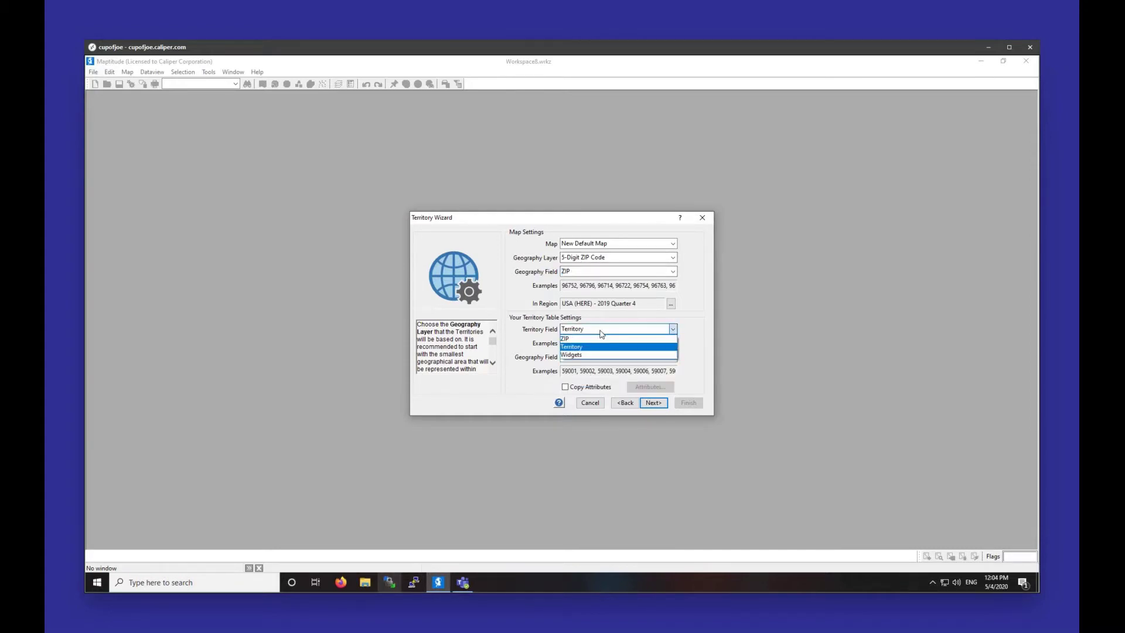
{"action": "left_click", "coordinate": [595, 346]}
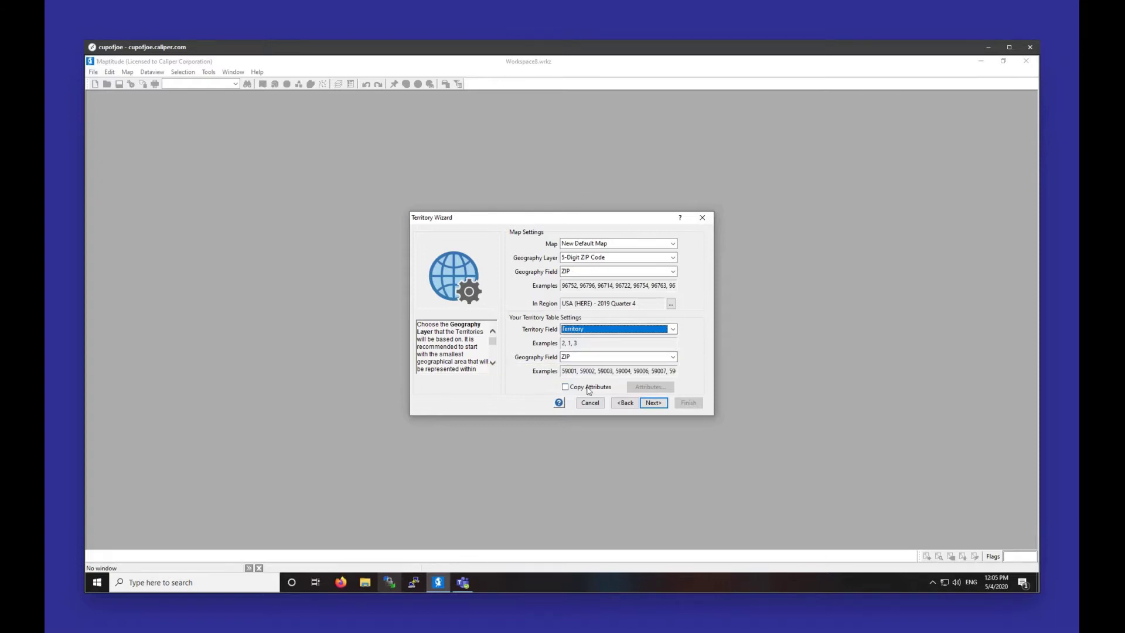
{"action": "left_click", "coordinate": [651, 403]}
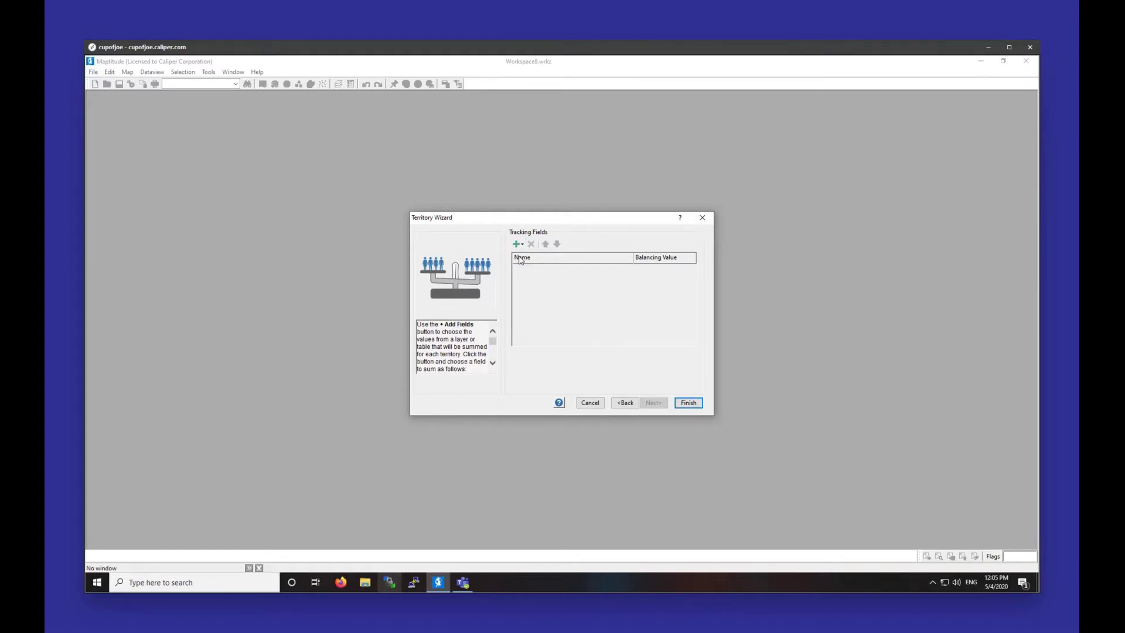
- Import Widgets from the territory table as a tracking field and finish creating the territories
{"action": "left_click", "coordinate": [523, 245]}
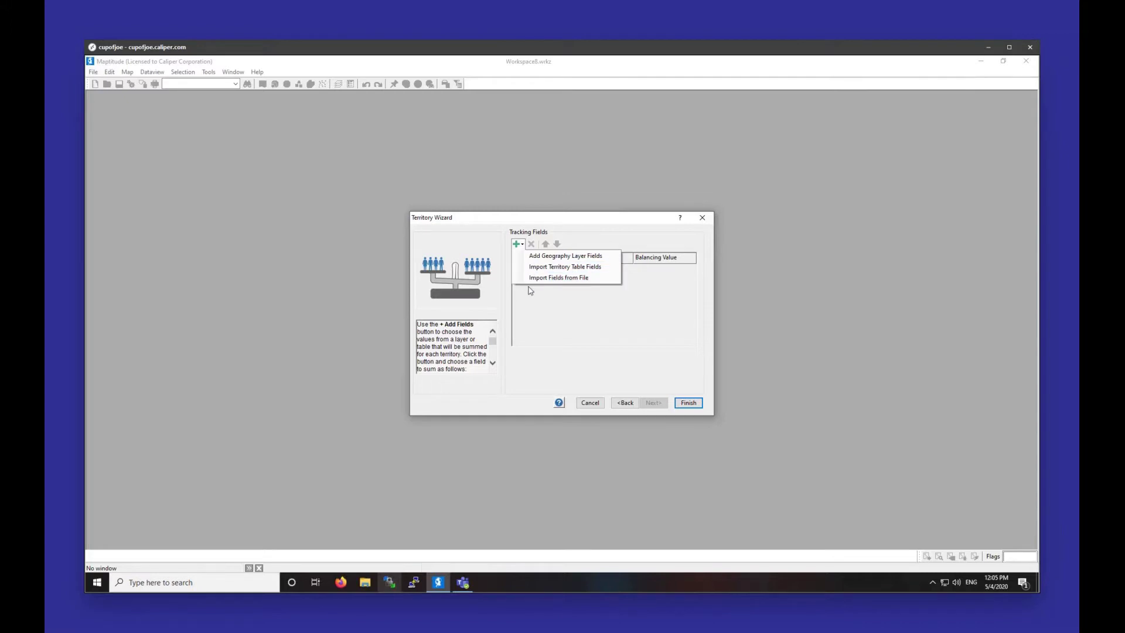
{"action": "left_click", "coordinate": [551, 267]}
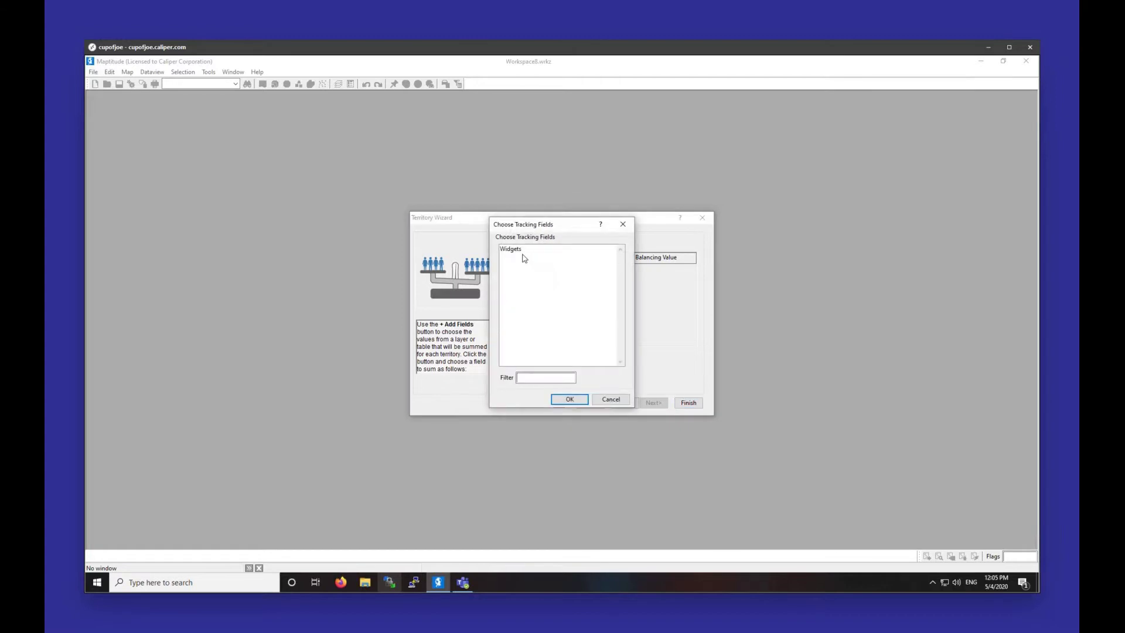
{"action": "left_click", "coordinate": [517, 254]}
{"action": "left_click", "coordinate": [567, 398]}
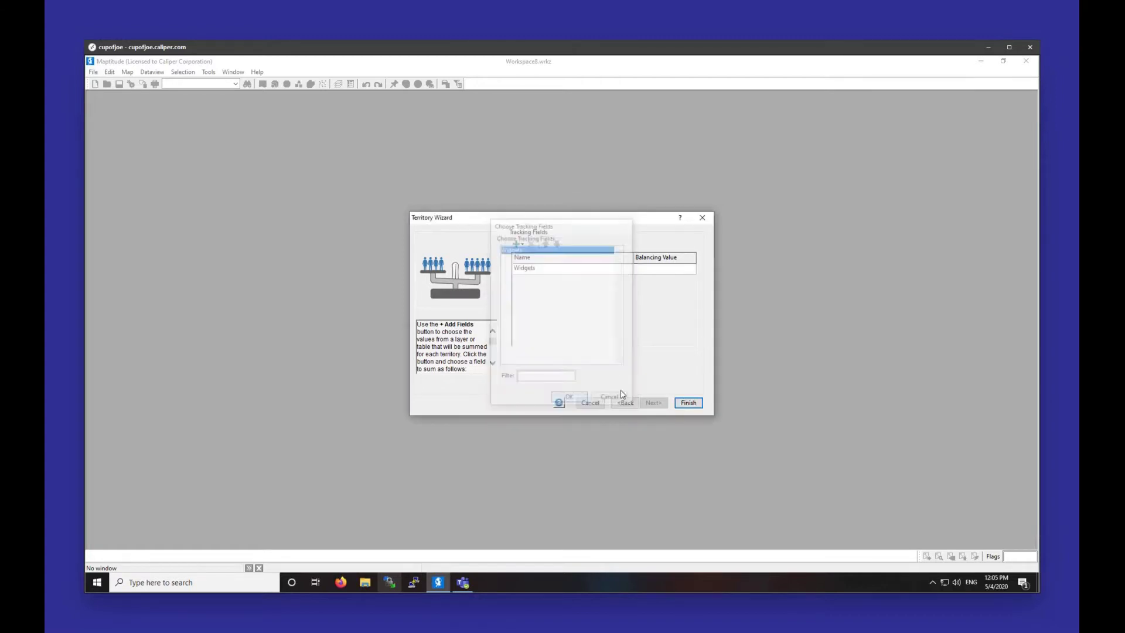
{"action": "left_click", "coordinate": [679, 402]}
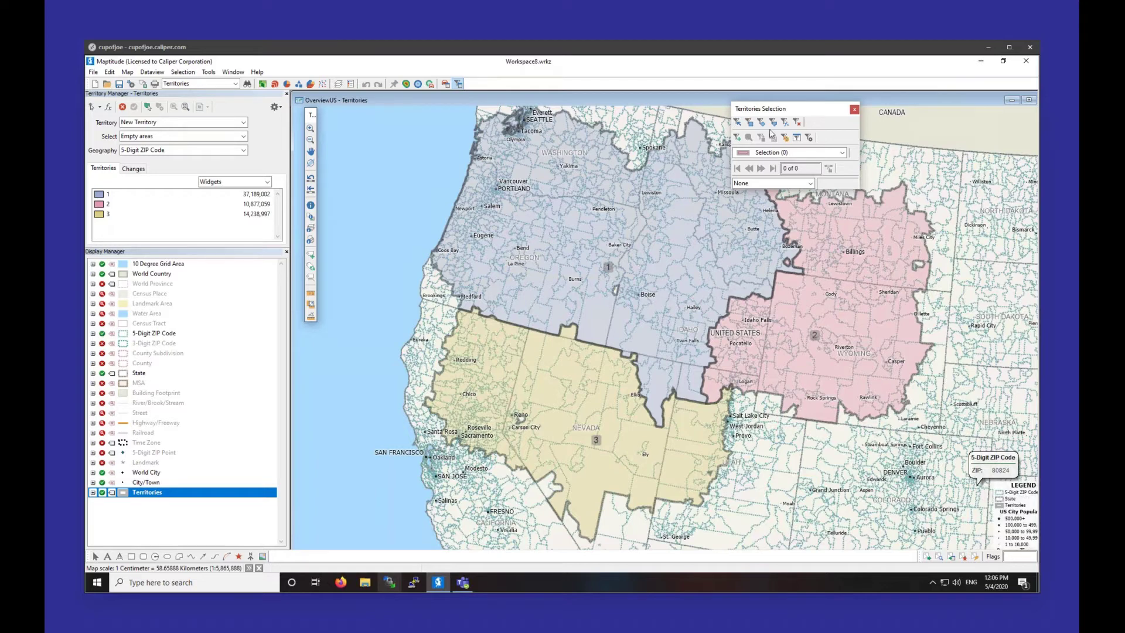
- Dock the Territories Selection toolbar beside the main toolbar and maximize the map window
{"action": "left_click_drag", "start_coordinate": [771, 114], "coordinate": [517, 83]}
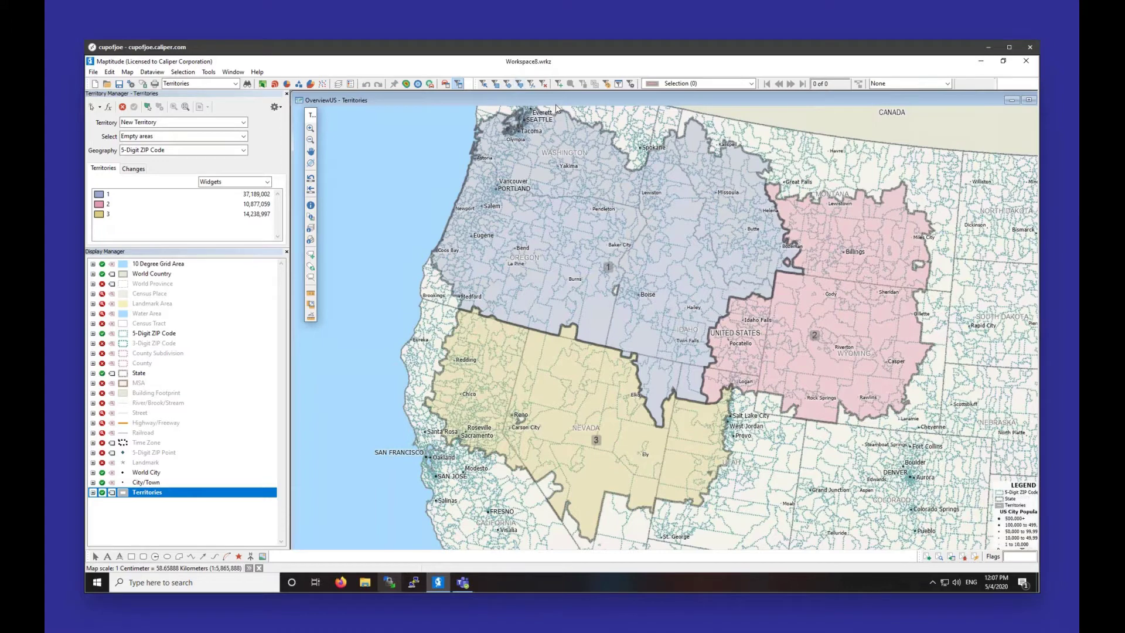
{"action": "left_click", "coordinate": [1023, 100]}
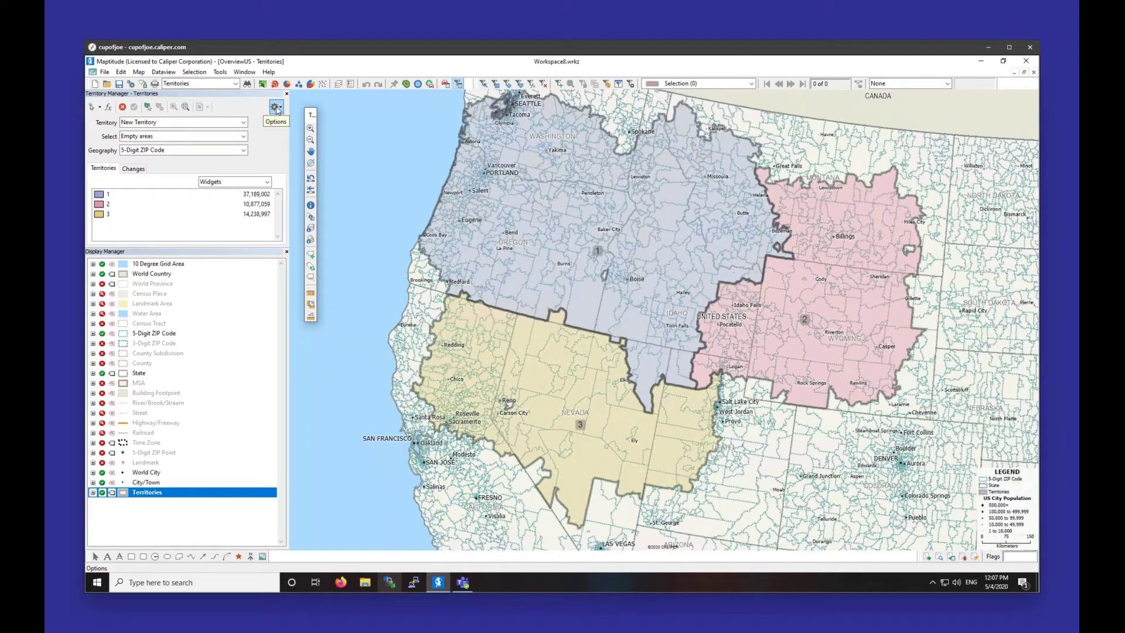
- Add the geography layer's Population field to the territory layer's tracking fields, filtering the field list by "pop"
{"action": "left_click", "coordinate": [278, 109]}
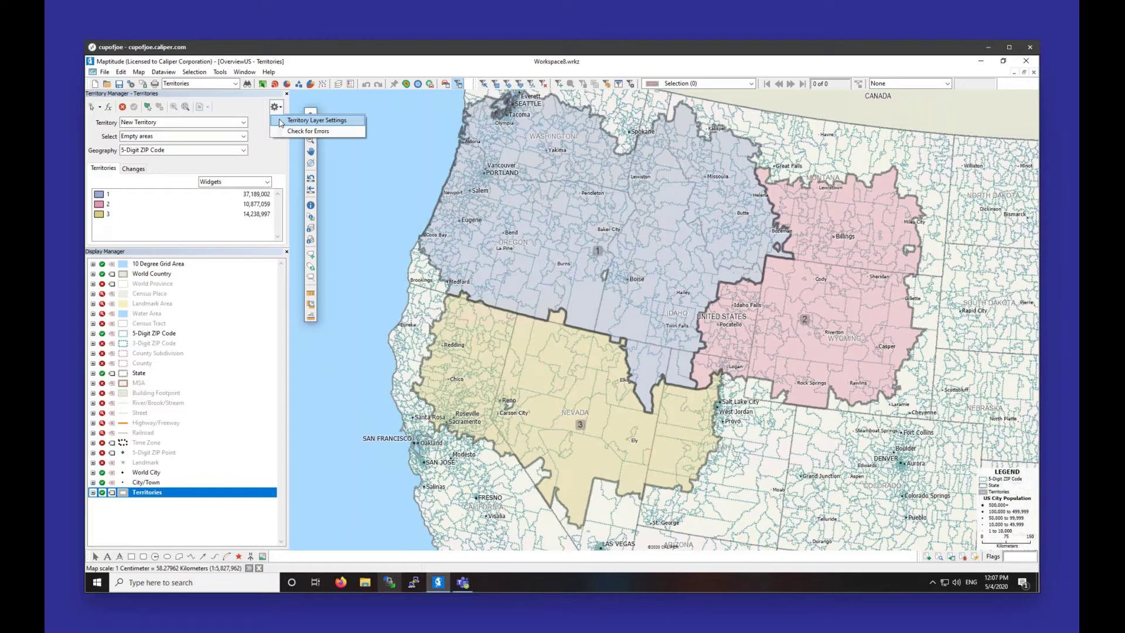
{"action": "left_click", "coordinate": [281, 120]}
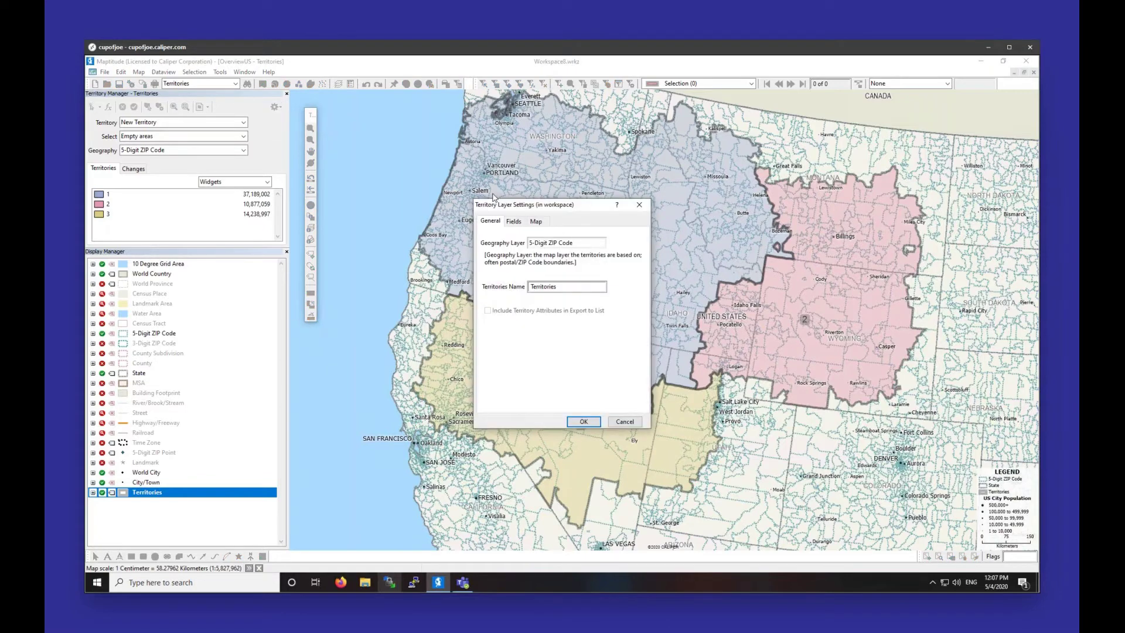
{"action": "left_click", "coordinate": [514, 223]}
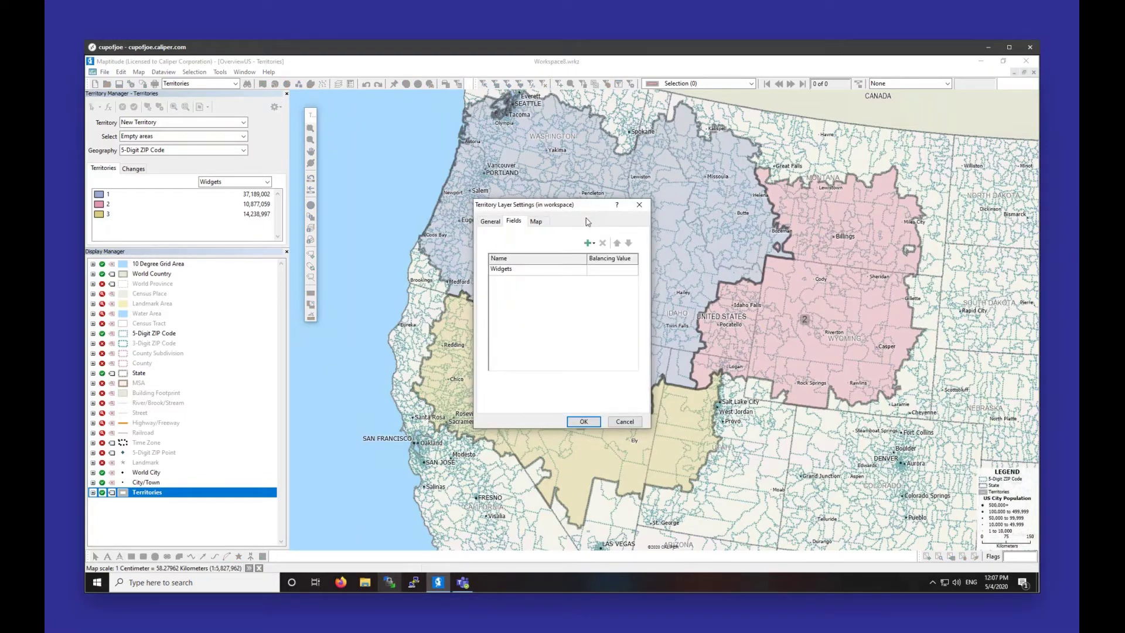
{"action": "left_click", "coordinate": [592, 243]}
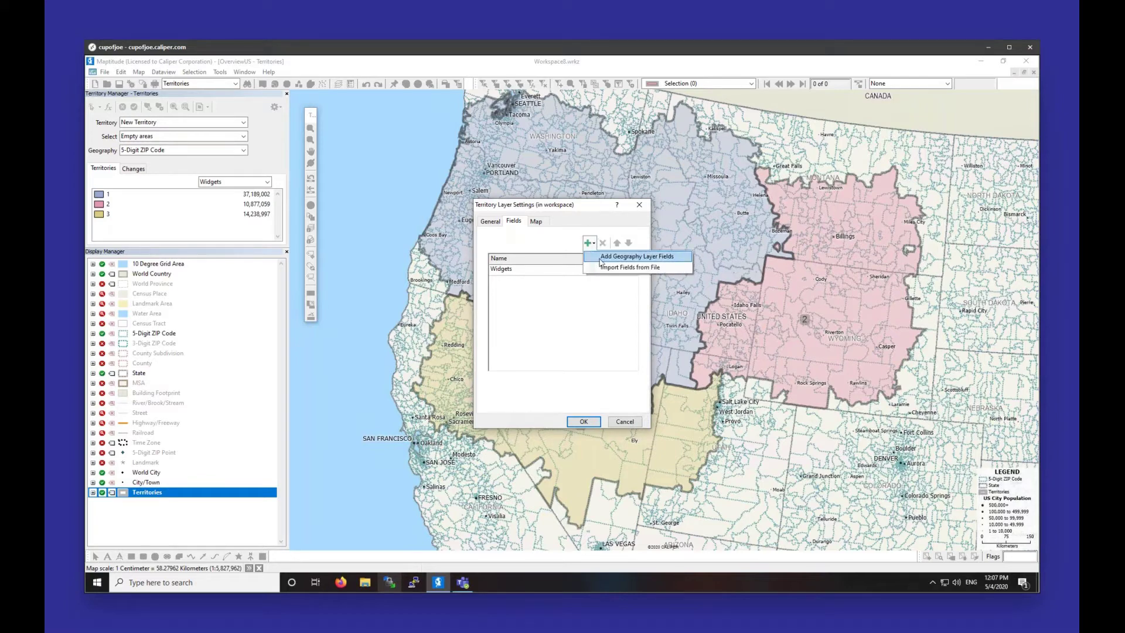
{"action": "left_click", "coordinate": [600, 260]}
{"action": "scroll", "coordinate": [534, 274], "scroll_direction": "down", "scroll_amount": 5}
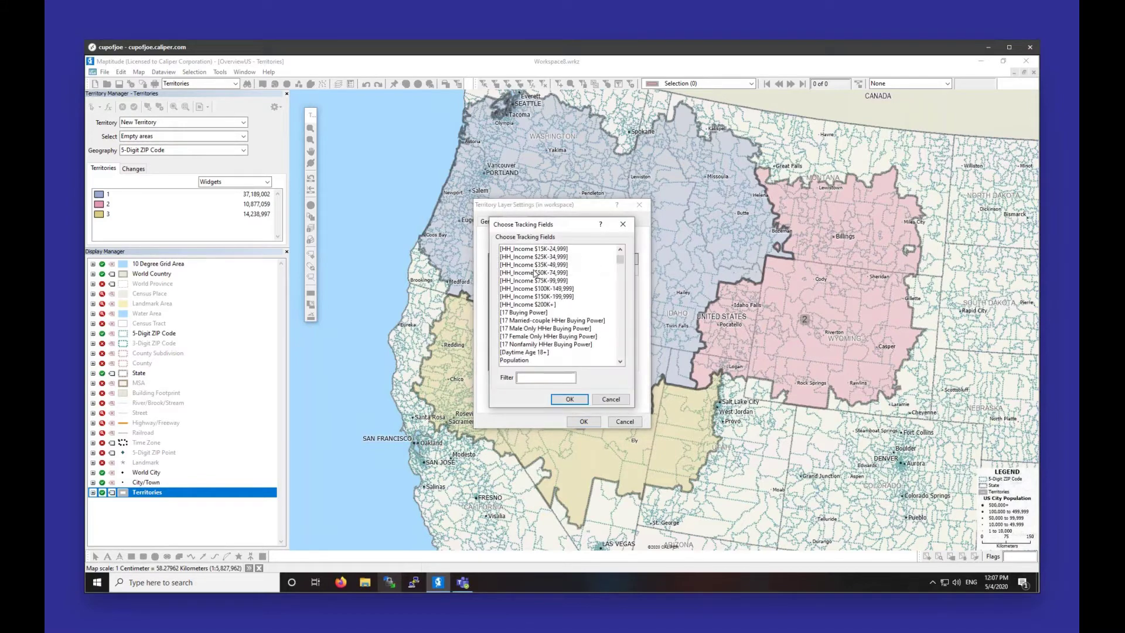
{"action": "scroll", "coordinate": [534, 274], "scroll_direction": "down", "scroll_amount": 10}
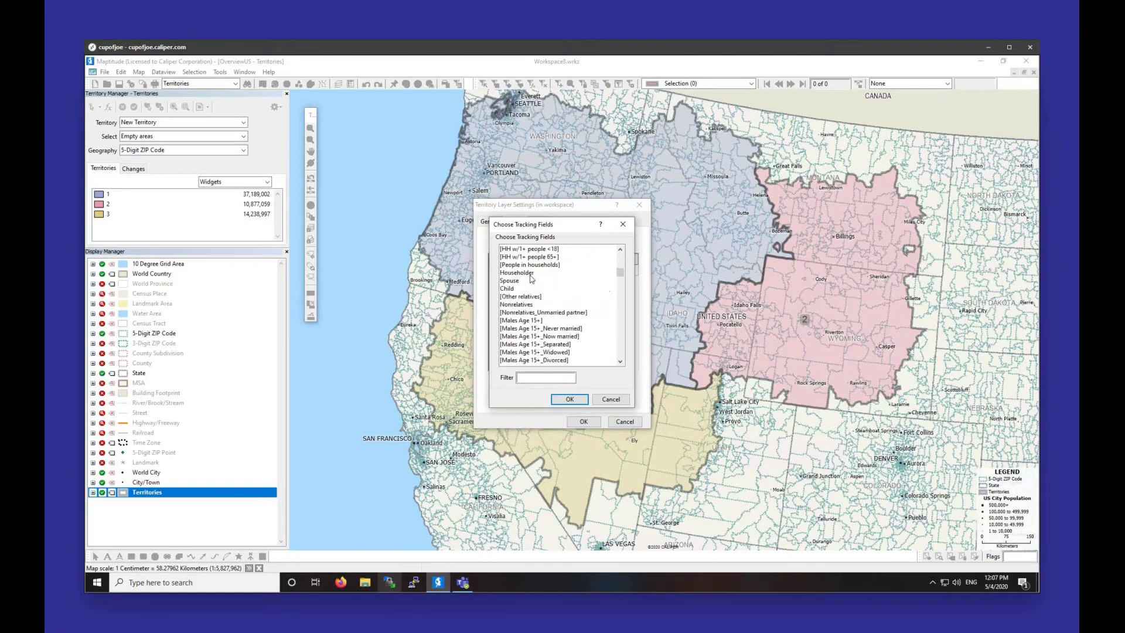
{"action": "scroll", "coordinate": [529, 280], "scroll_direction": "down", "scroll_amount": 10}
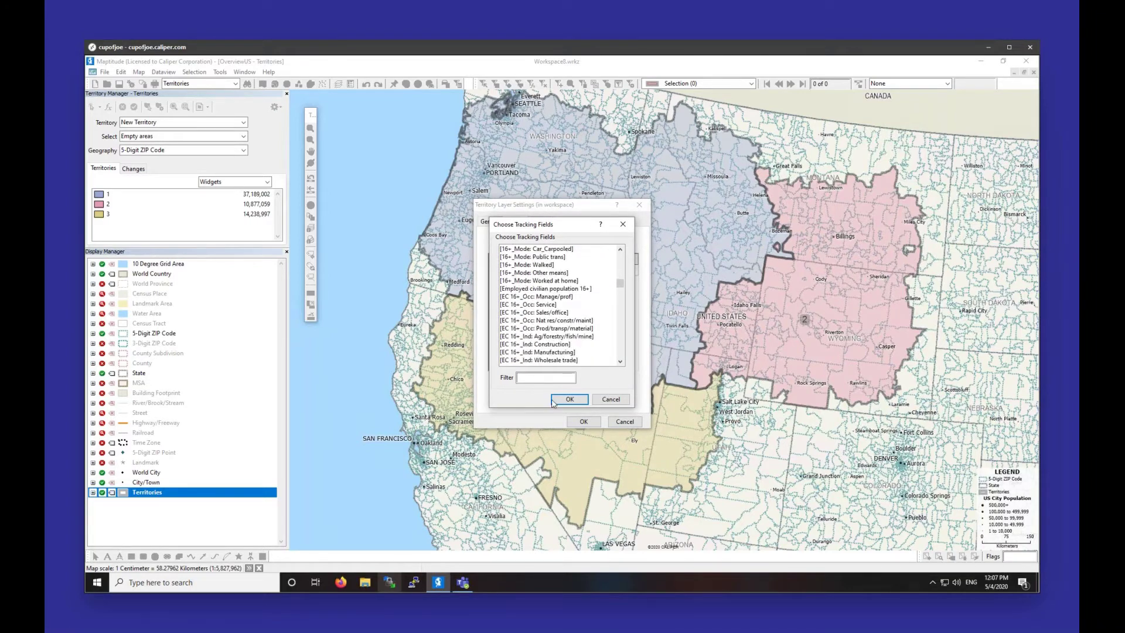
{"action": "type", "text": "pop"}
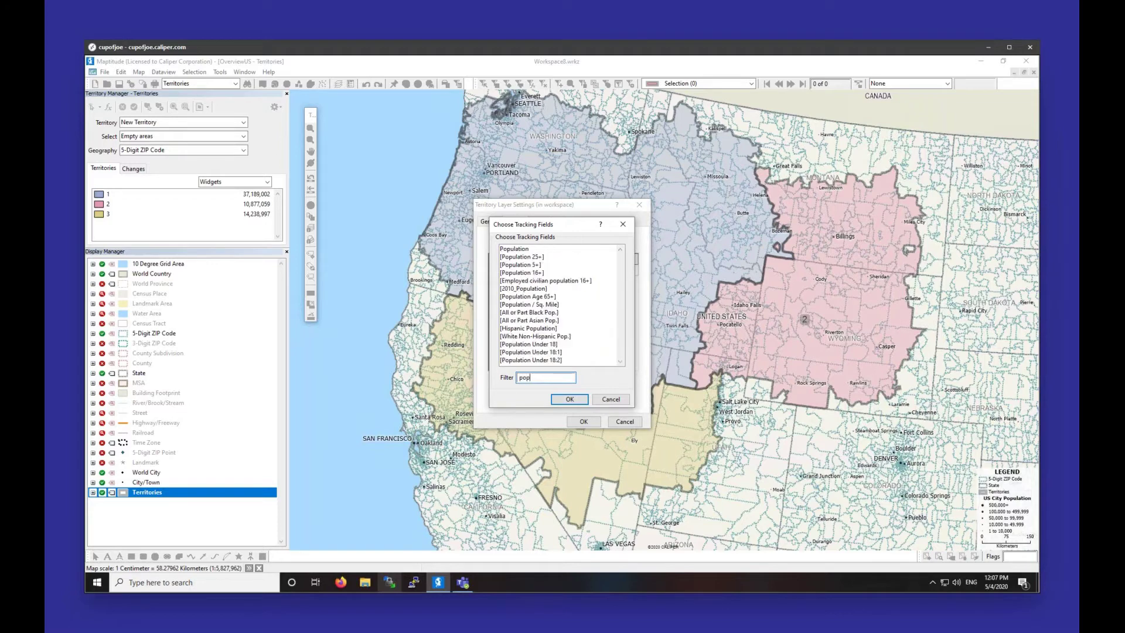
{"action": "left_click", "coordinate": [568, 400]}
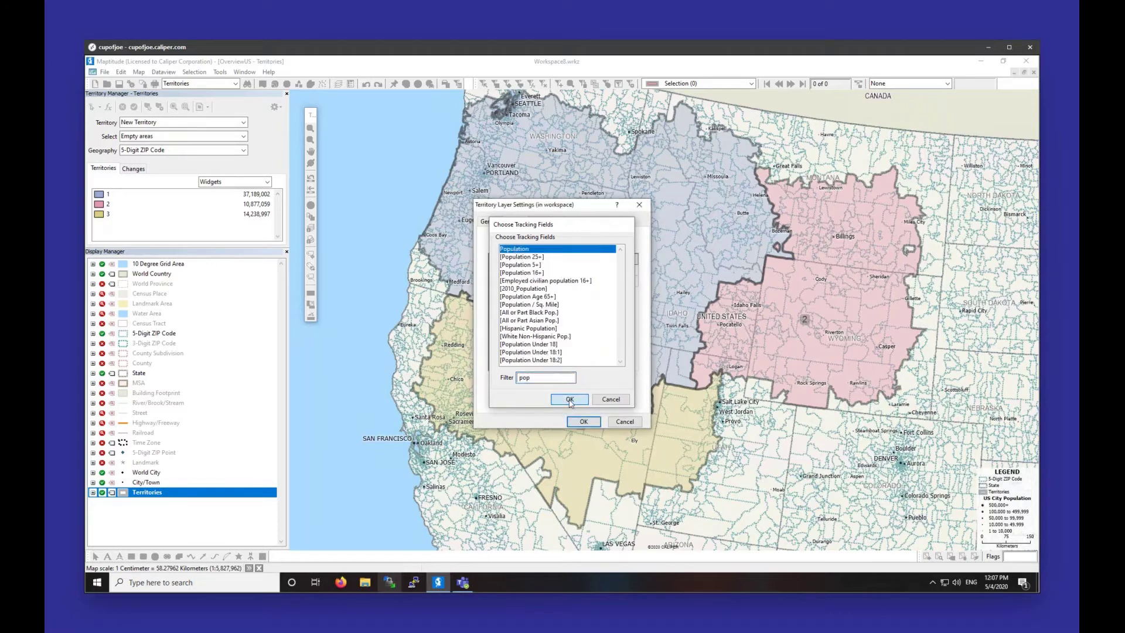
{"action": "key", "text": "Return"}
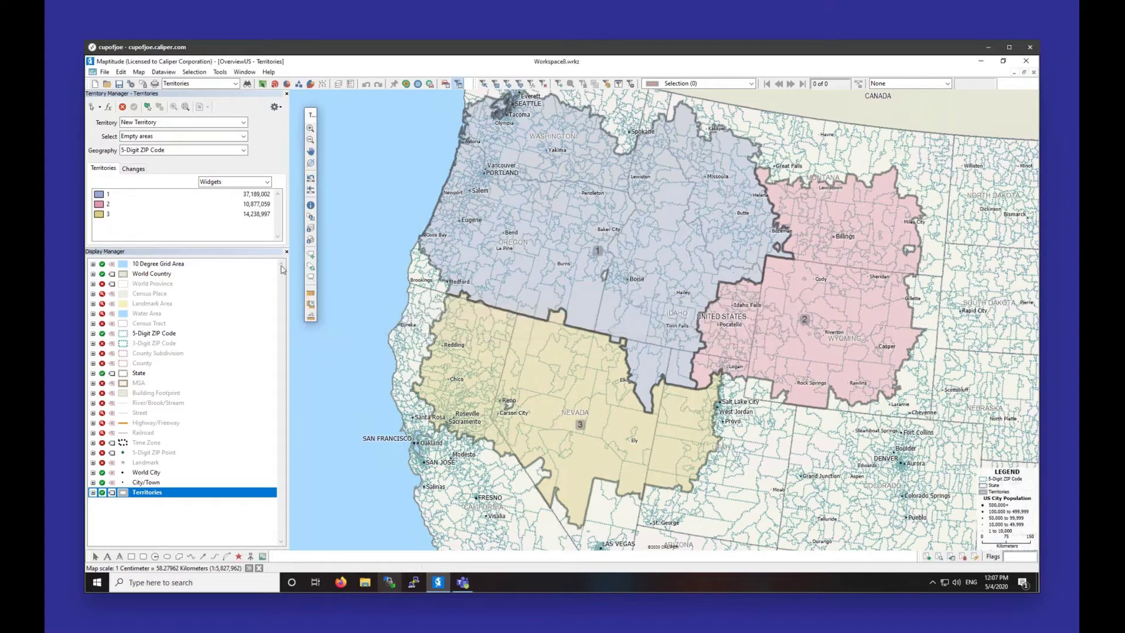
- Show the Population totals for each territory in the Territory Manager
{"action": "left_click", "coordinate": [266, 183]}
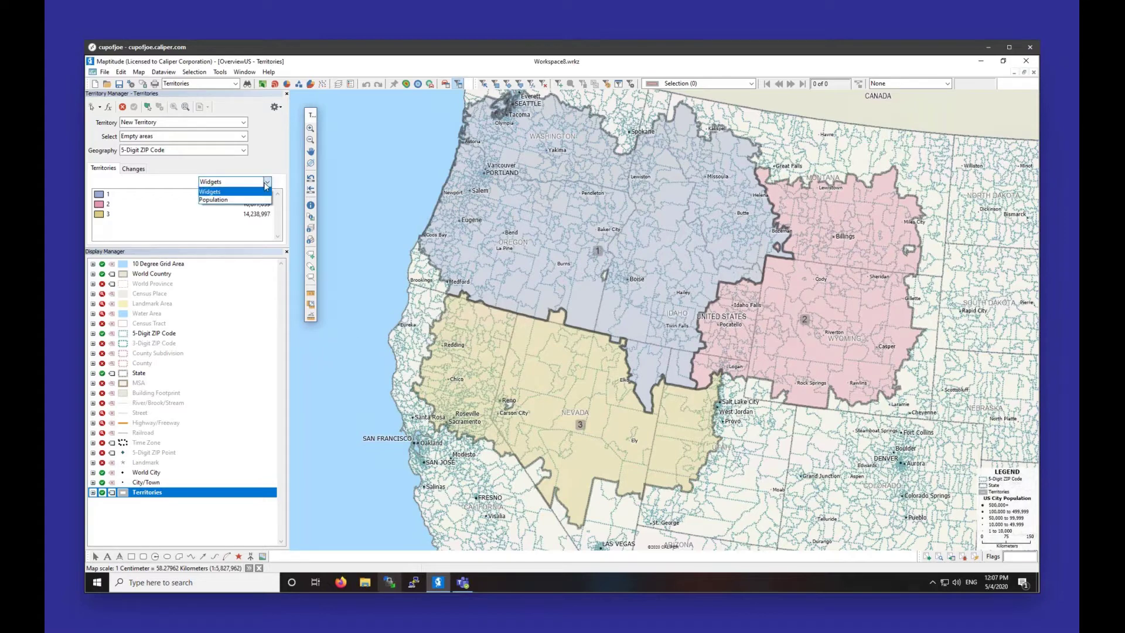
{"action": "left_click", "coordinate": [222, 201]}
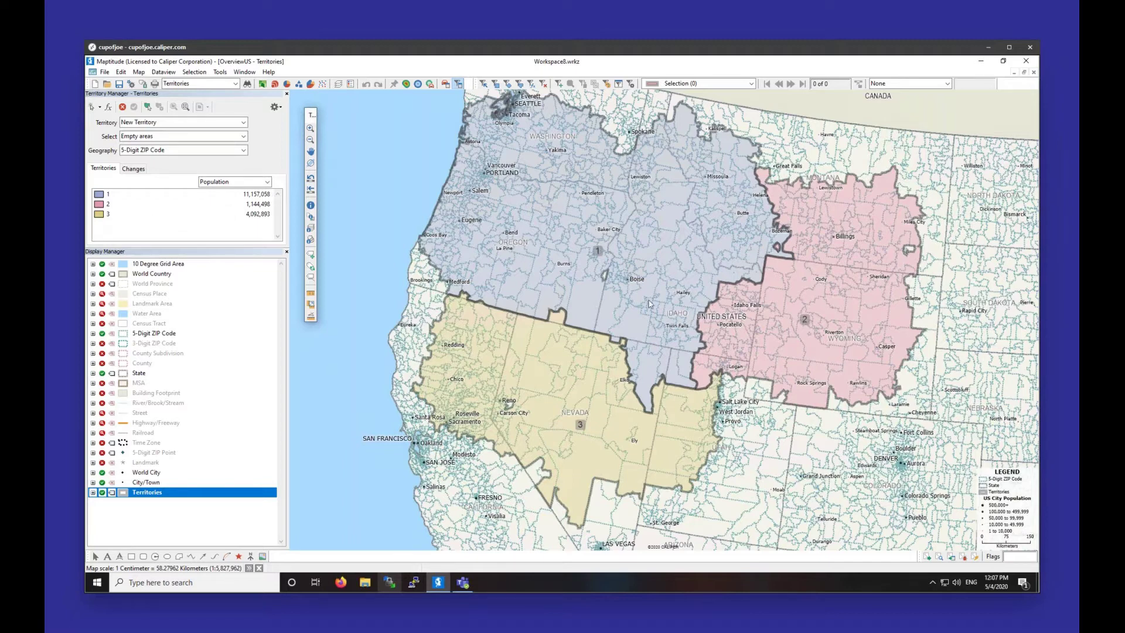
- Add three empty ZIP Code areas to territory 2: the hole inside its eastern side and two areas beyond its edge near Miles City
{"action": "scroll", "coordinate": [812, 339], "scroll_direction": "up", "scroll_amount": 1}
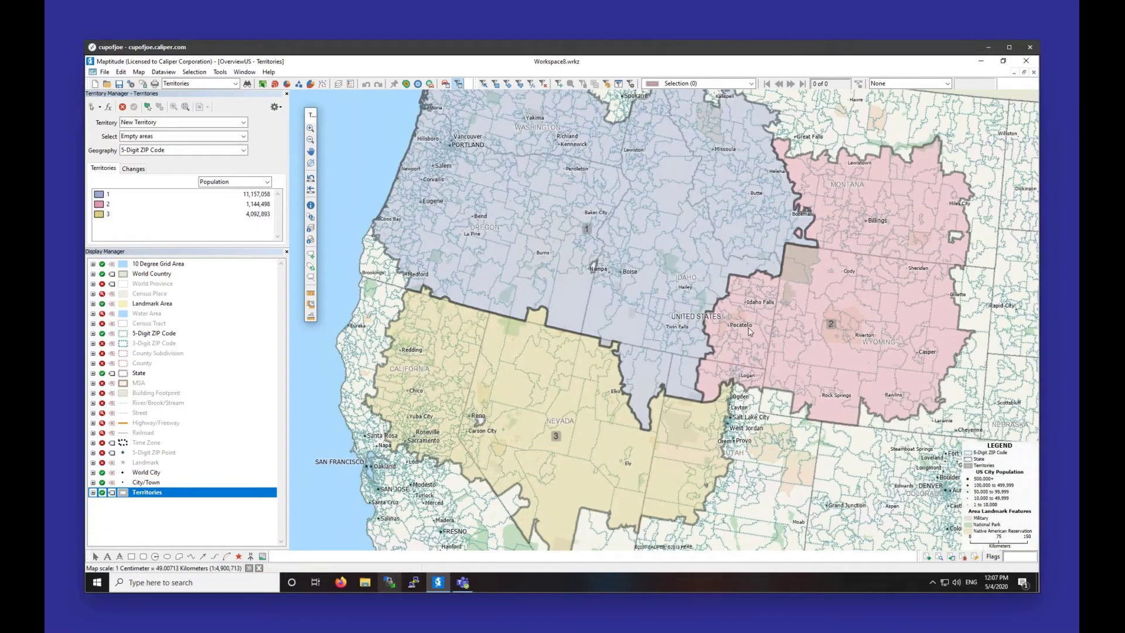
{"action": "left_click_drag", "start_coordinate": [750, 332], "coordinate": [686, 309]}
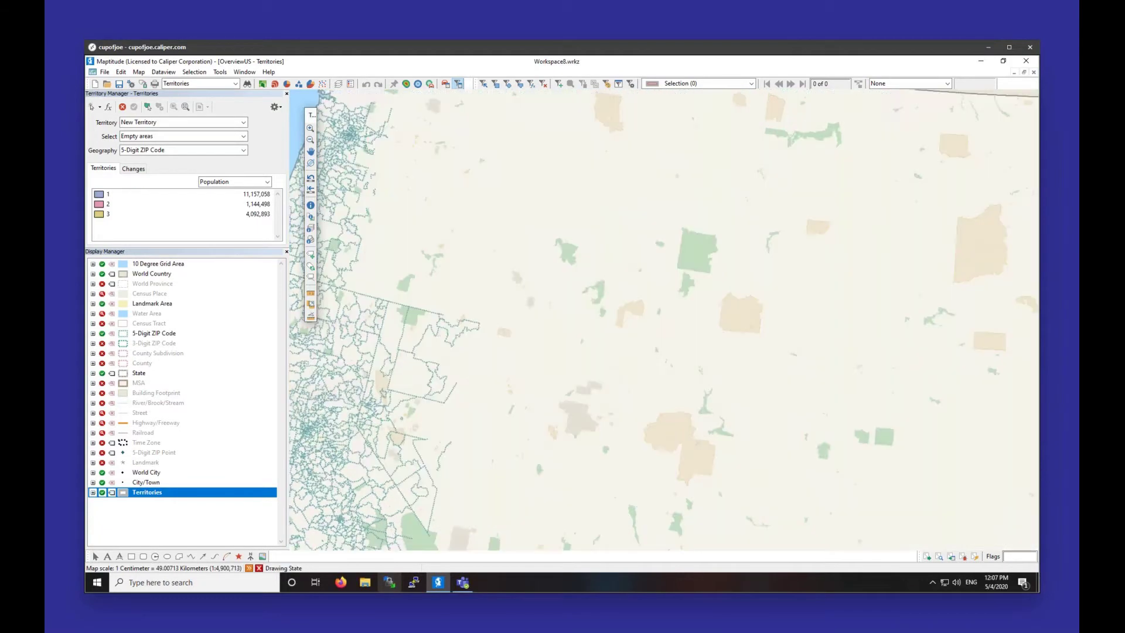
{"action": "left_click", "coordinate": [164, 122]}
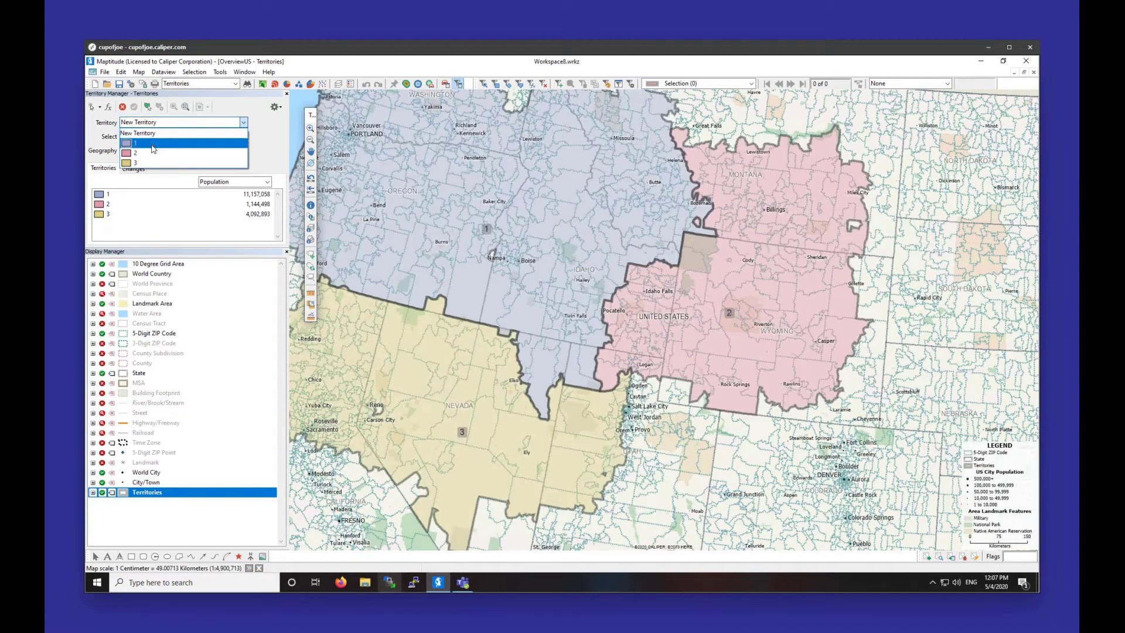
{"action": "left_click", "coordinate": [152, 155]}
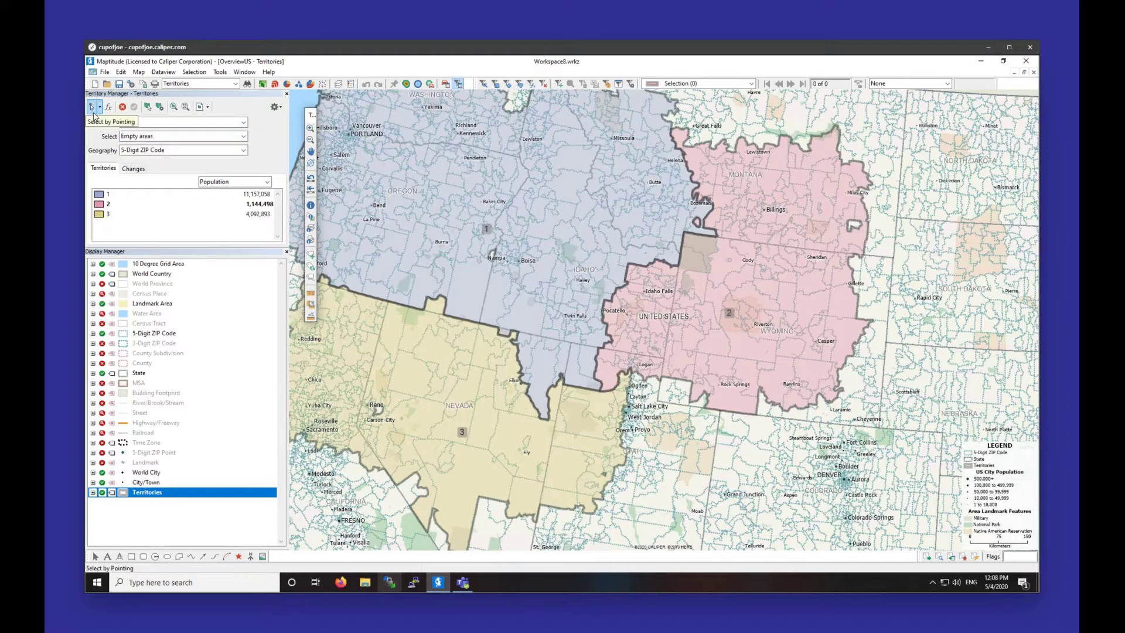
{"action": "left_click", "coordinate": [854, 226]}
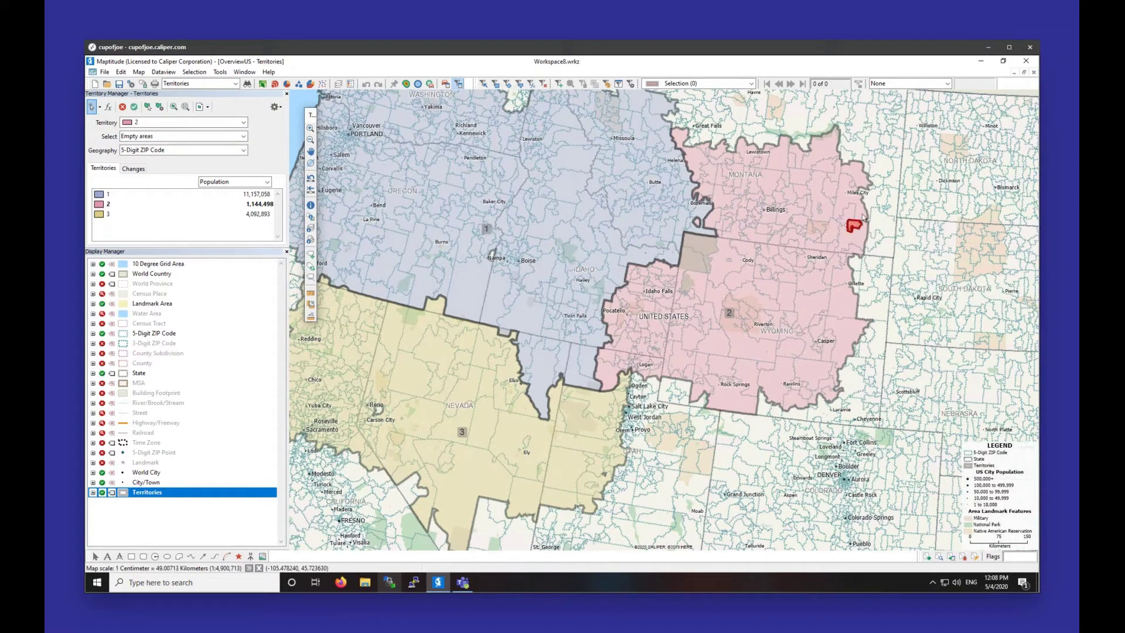
{"action": "left_click", "coordinate": [869, 193]}
{"action": "left_click", "coordinate": [878, 185]}
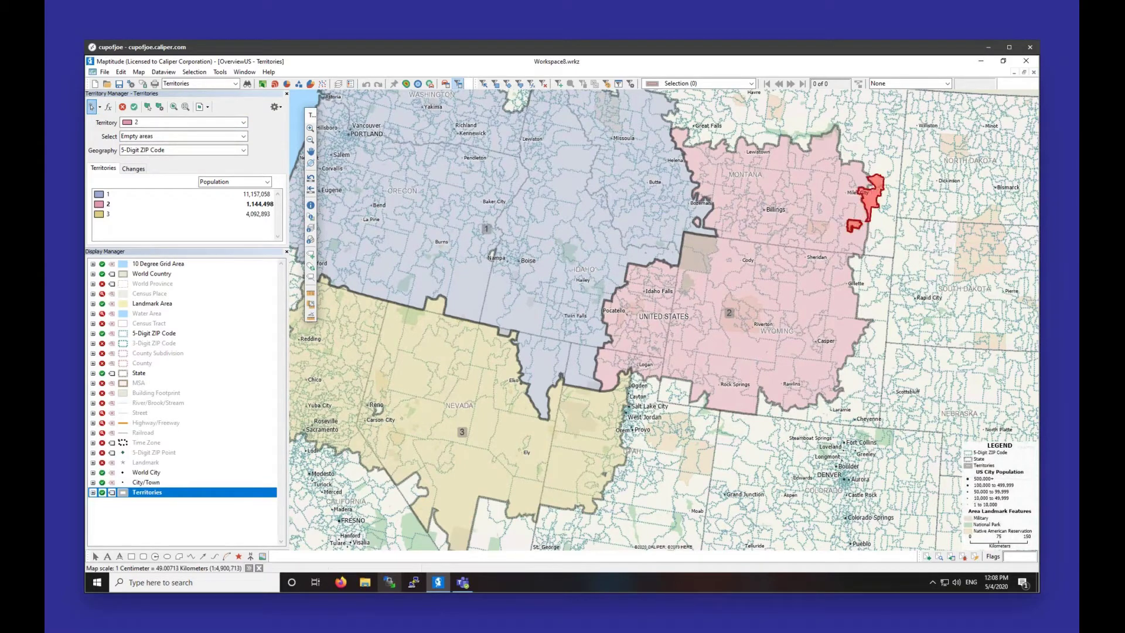
{"action": "left_click", "coordinate": [133, 108]}
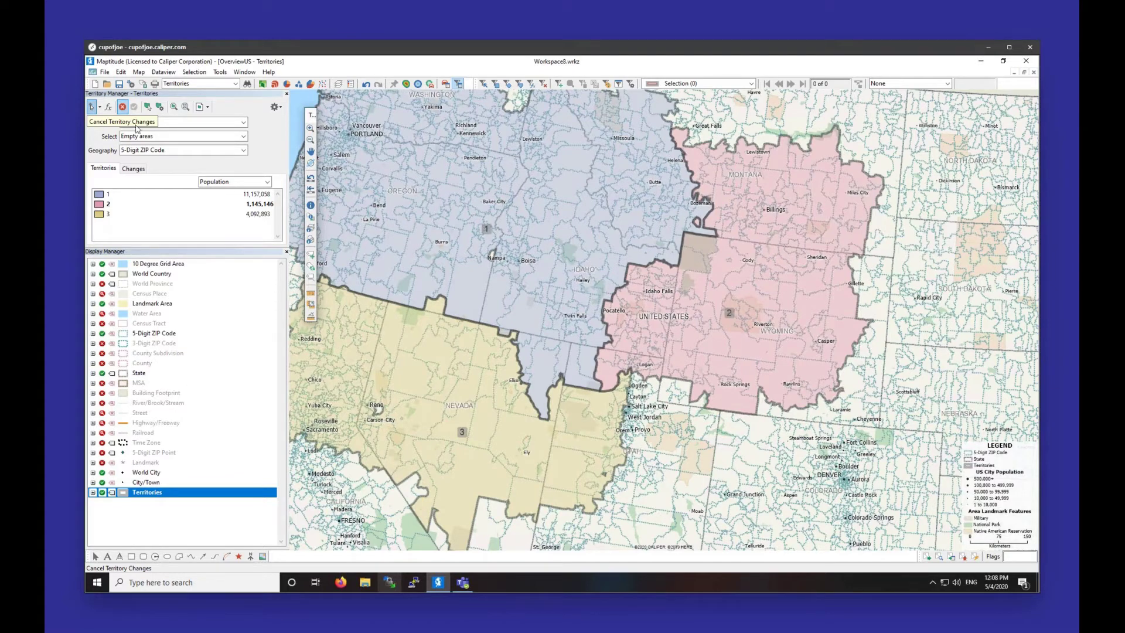
- Close the current workspace without saving its changes and start a new workspace
{"action": "left_click", "coordinate": [105, 72]}
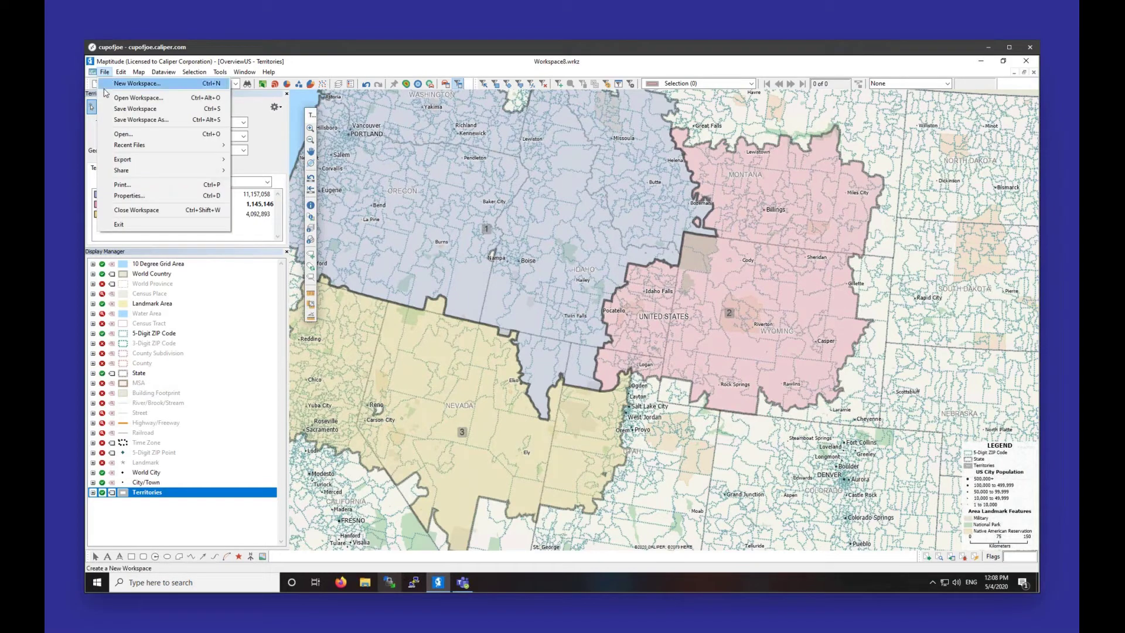
{"action": "left_click", "coordinate": [129, 211]}
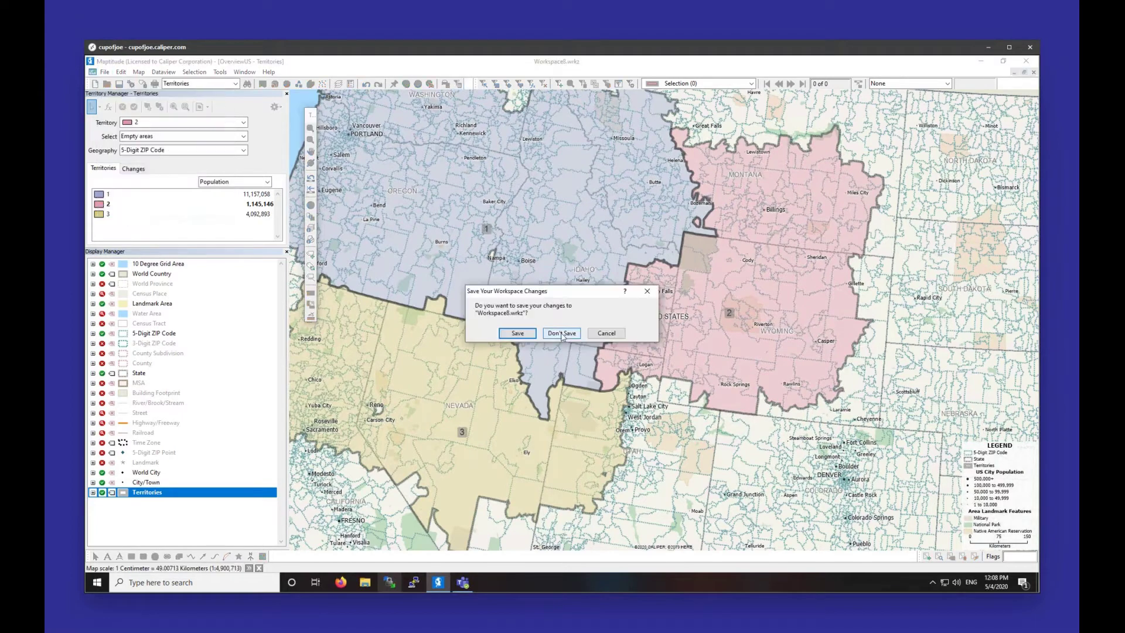
{"action": "left_click", "coordinate": [561, 334]}
{"action": "left_click", "coordinate": [93, 72]}
{"action": "left_click", "coordinate": [101, 84]}
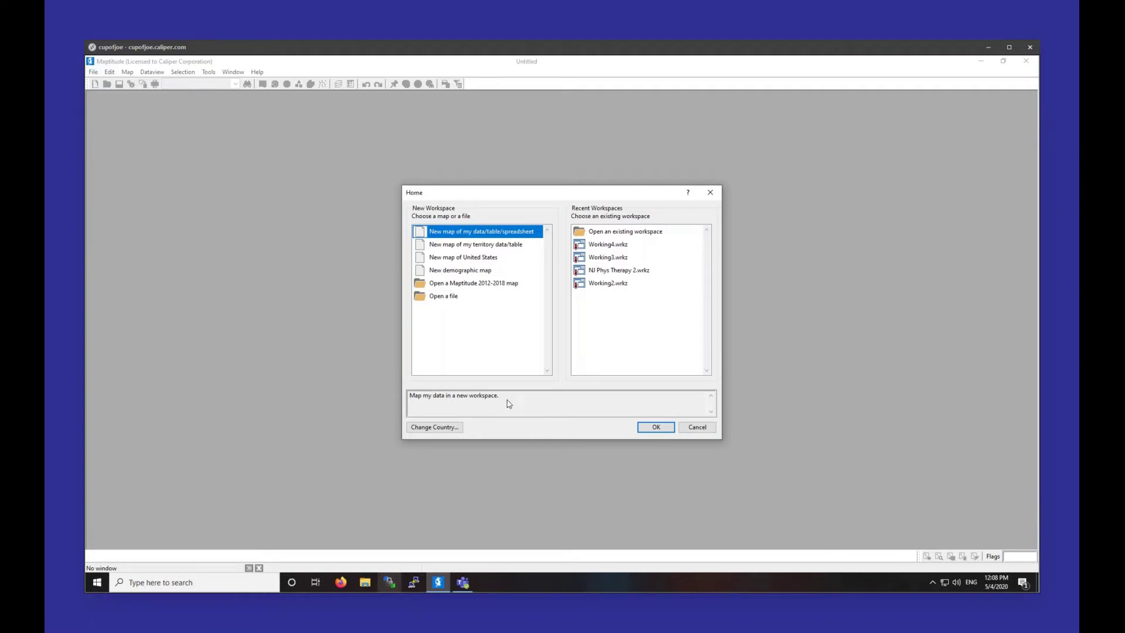
- Open the MapPoint map file Custom territories.ptm from the Training folder and import its territory table with the Territory Wizard set to launch
{"action": "double_click", "coordinate": [456, 299]}
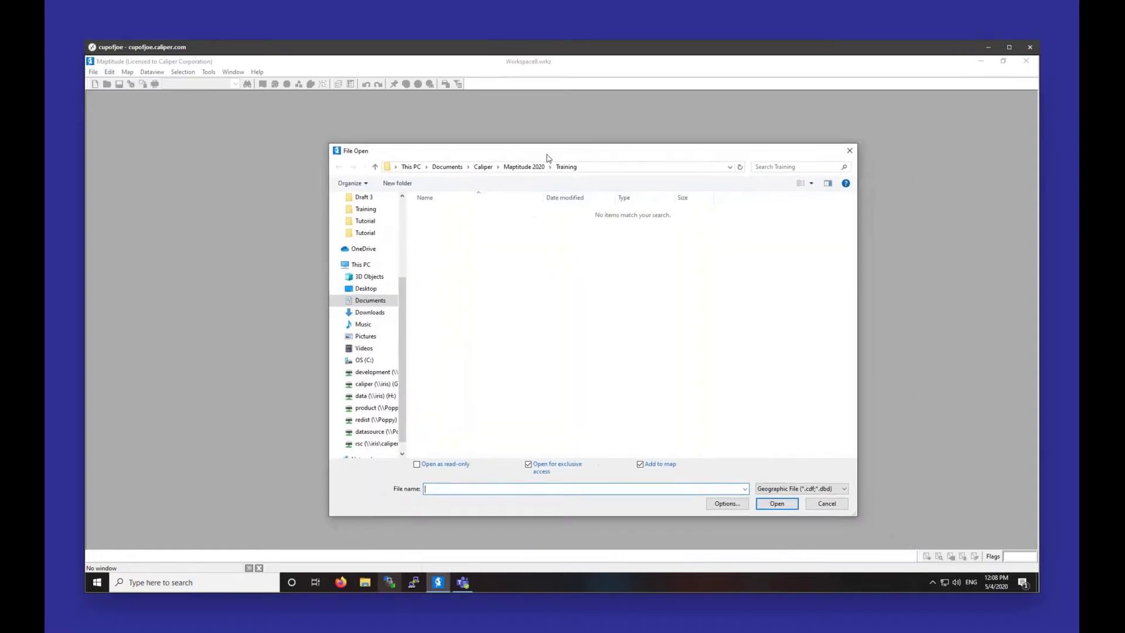
{"action": "left_click", "coordinate": [803, 478]}
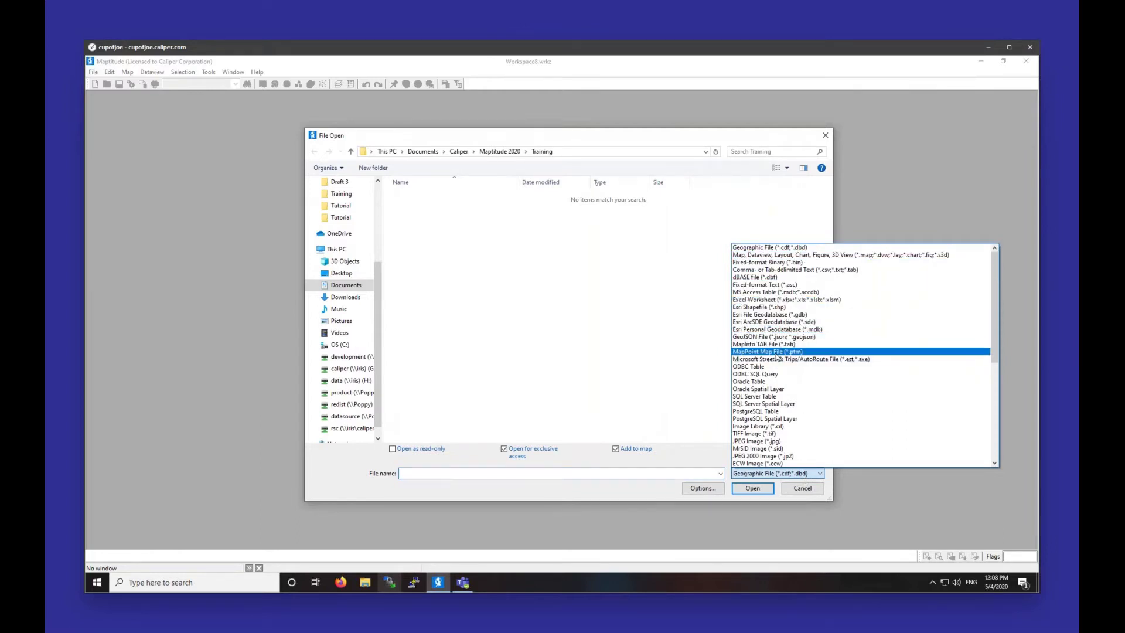
{"action": "left_click", "coordinate": [776, 352]}
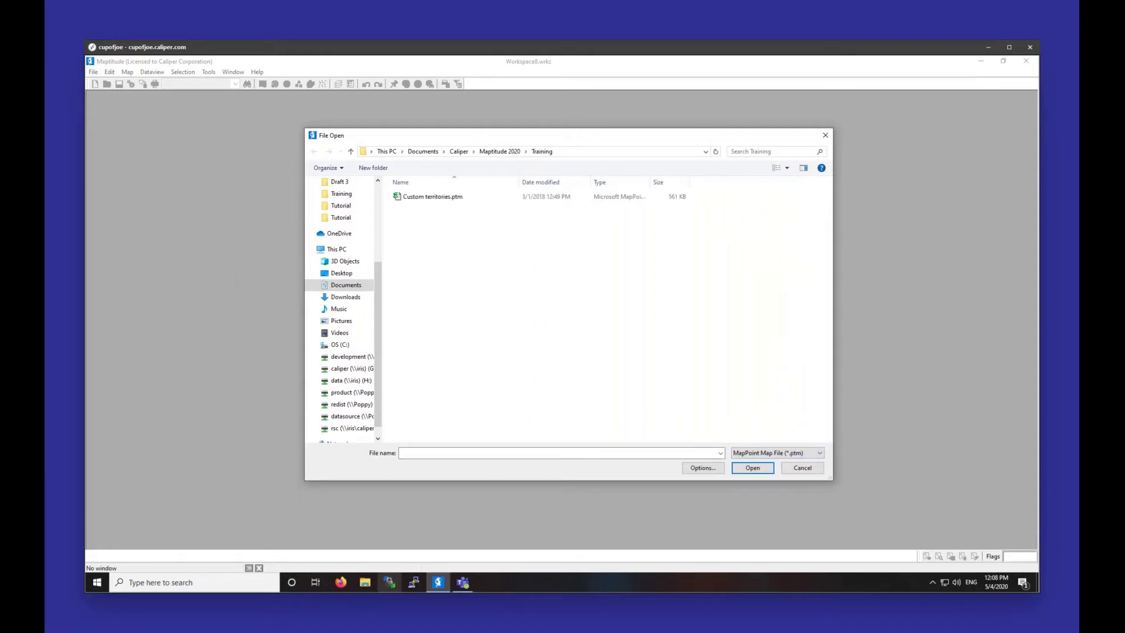
{"action": "double_click", "coordinate": [452, 198]}
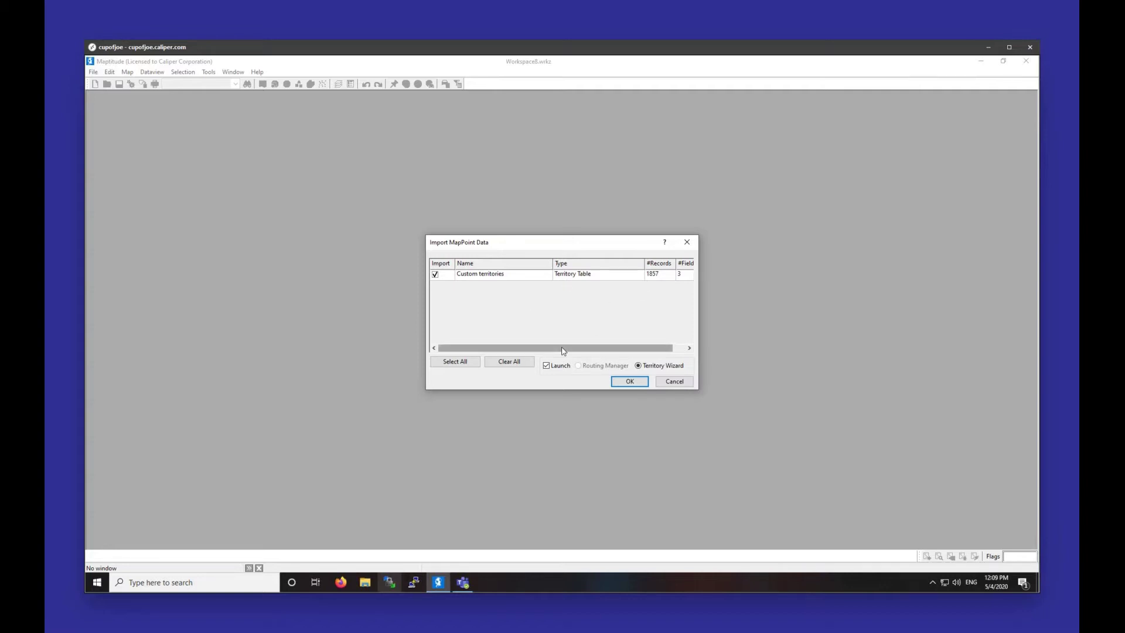
{"action": "left_click", "coordinate": [626, 384]}
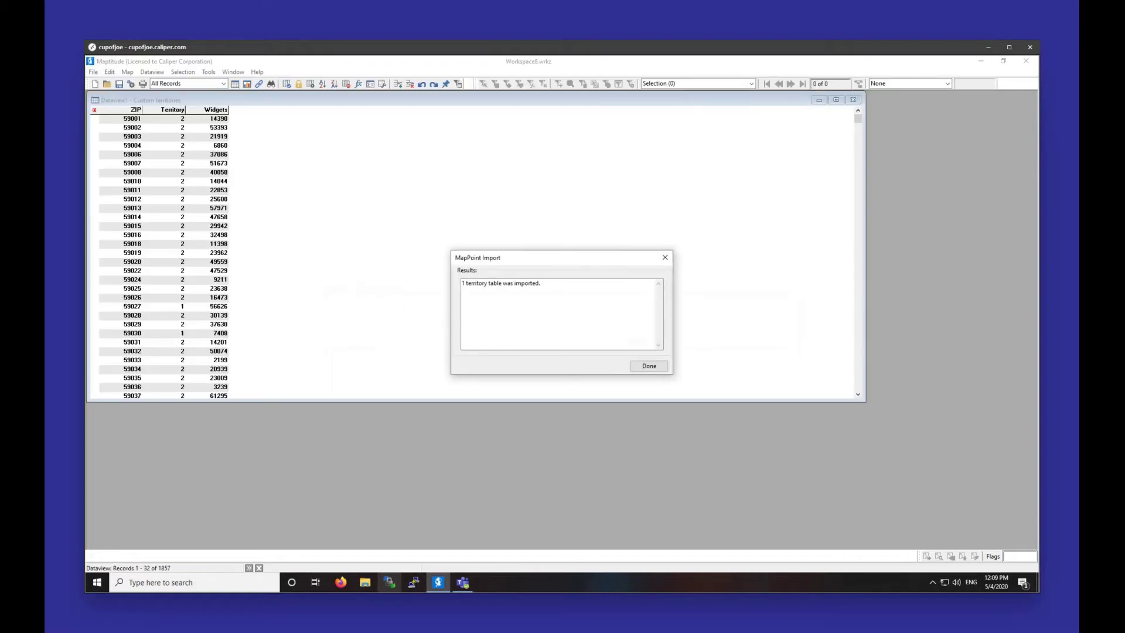
{"action": "left_click", "coordinate": [649, 367]}
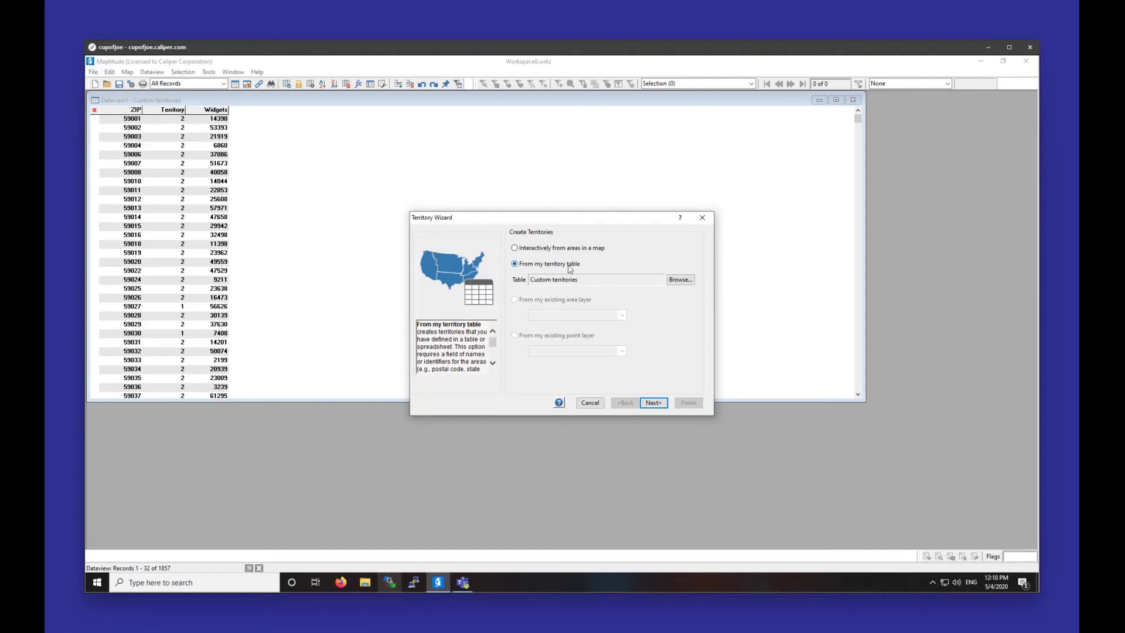
- Build from the Custom territories table on the 5-Digit ZIP Code layer, matching ZIP to ZIP, with Territory as the territory field
{"action": "left_click", "coordinate": [653, 403]}
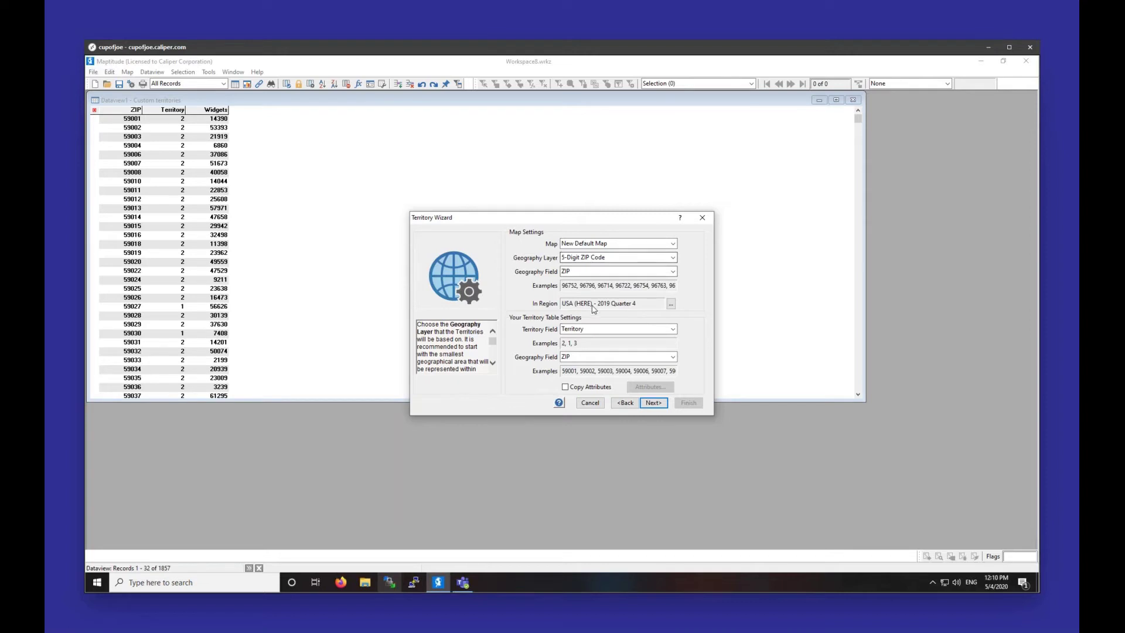
{"action": "left_click", "coordinate": [584, 359]}
{"action": "left_click", "coordinate": [584, 272]}
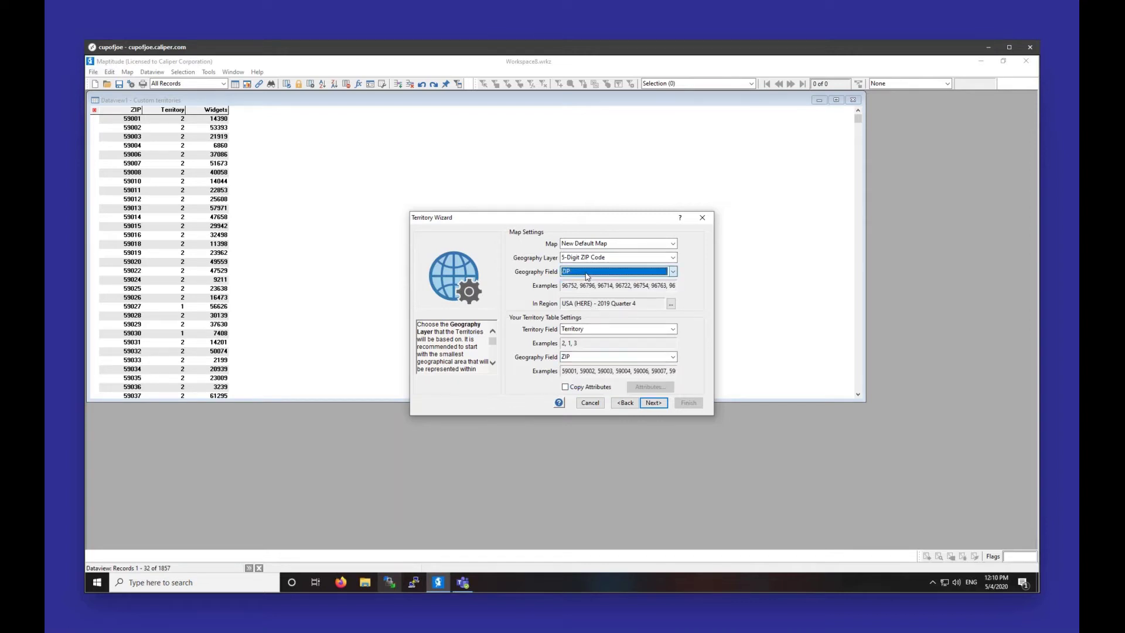
{"action": "left_click", "coordinate": [583, 332]}
{"action": "left_click", "coordinate": [580, 346]}
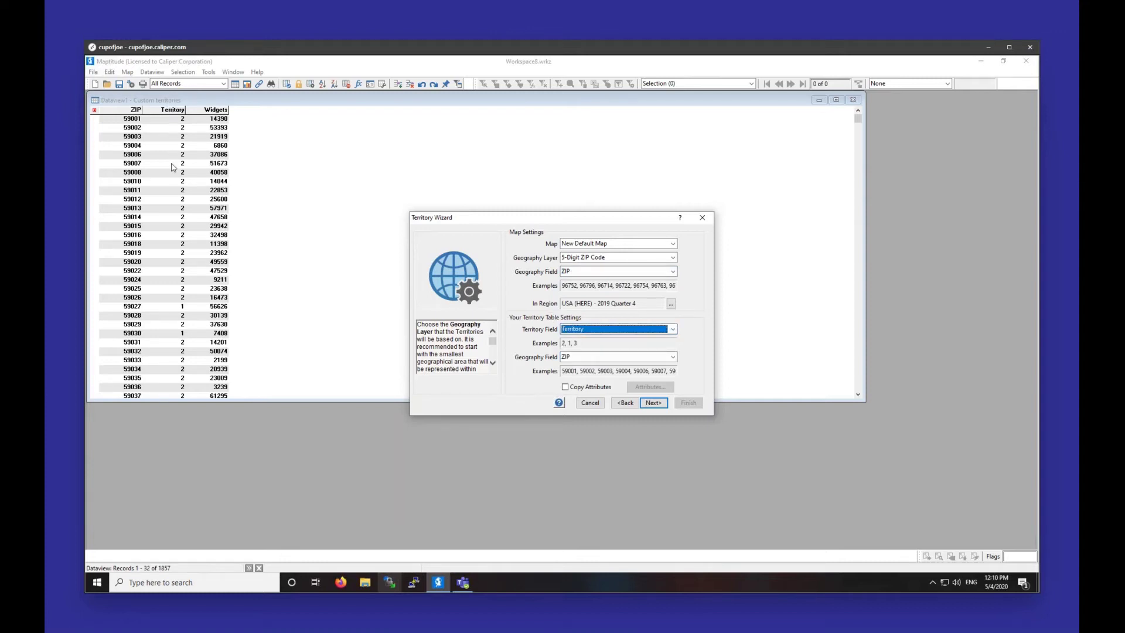
{"action": "left_click", "coordinate": [658, 404]}
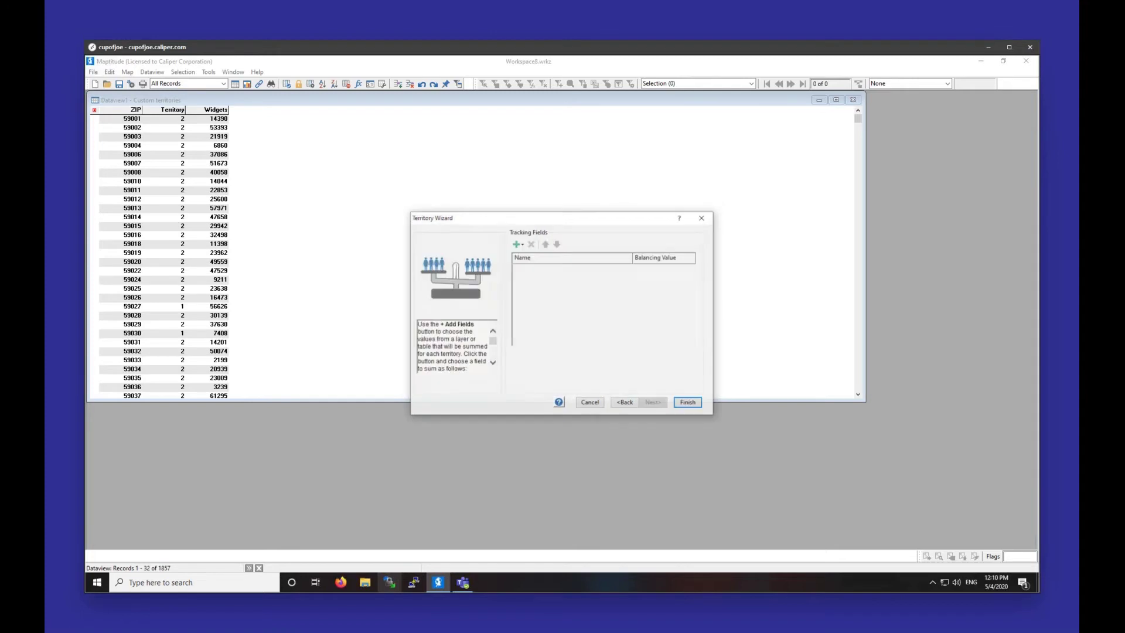
- Import Widgets from My Territories.xlsx as a tracking field, joined on the ZIP geography field
{"action": "left_click", "coordinate": [519, 245]}
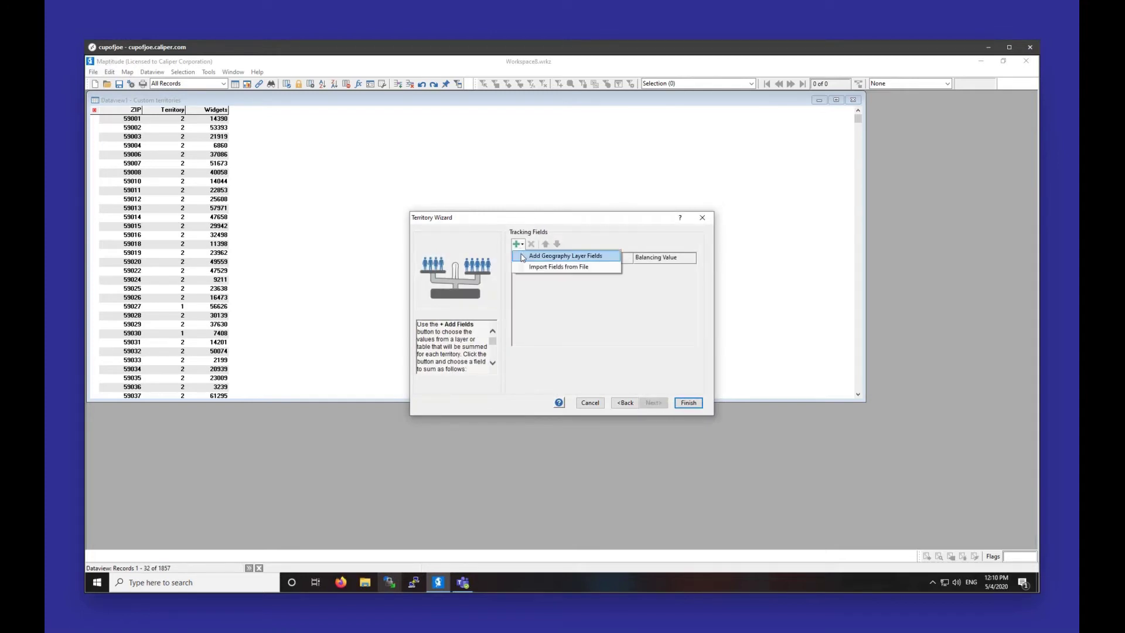
{"action": "left_click", "coordinate": [523, 270]}
{"action": "double_click", "coordinate": [537, 285]}
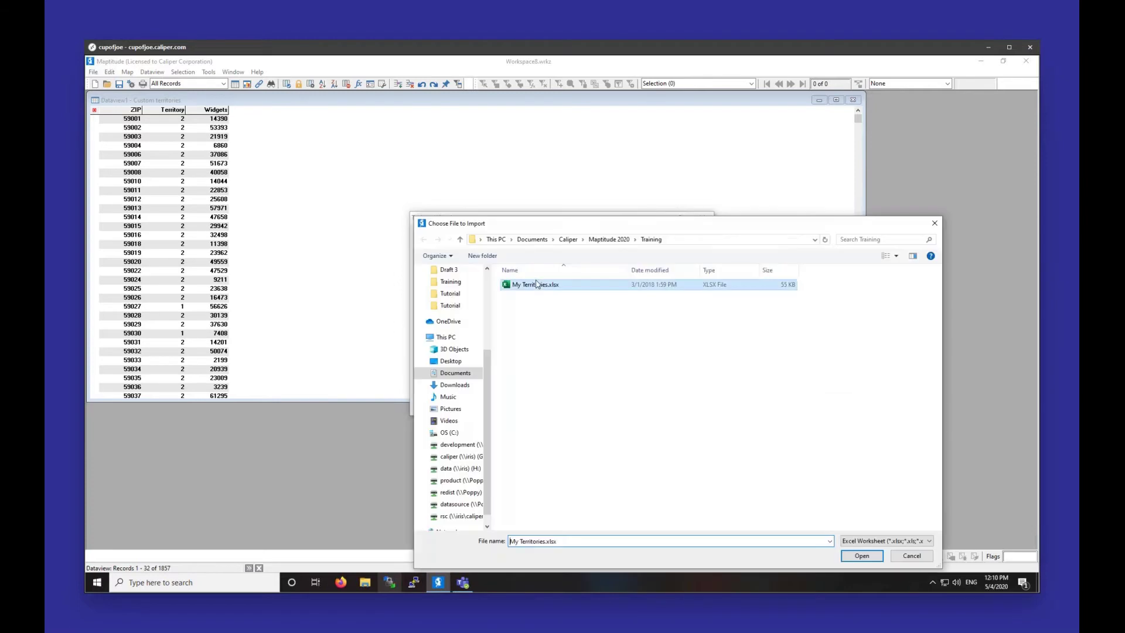
{"action": "left_click", "coordinate": [597, 371]}
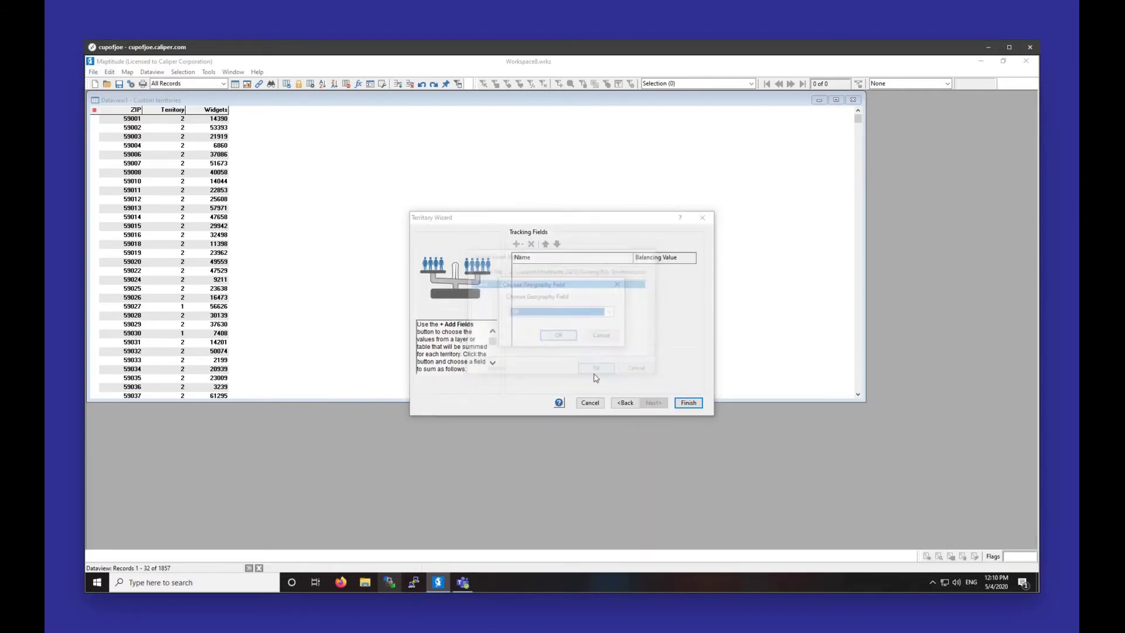
{"action": "left_click", "coordinate": [558, 335]}
{"action": "left_click", "coordinate": [511, 251]}
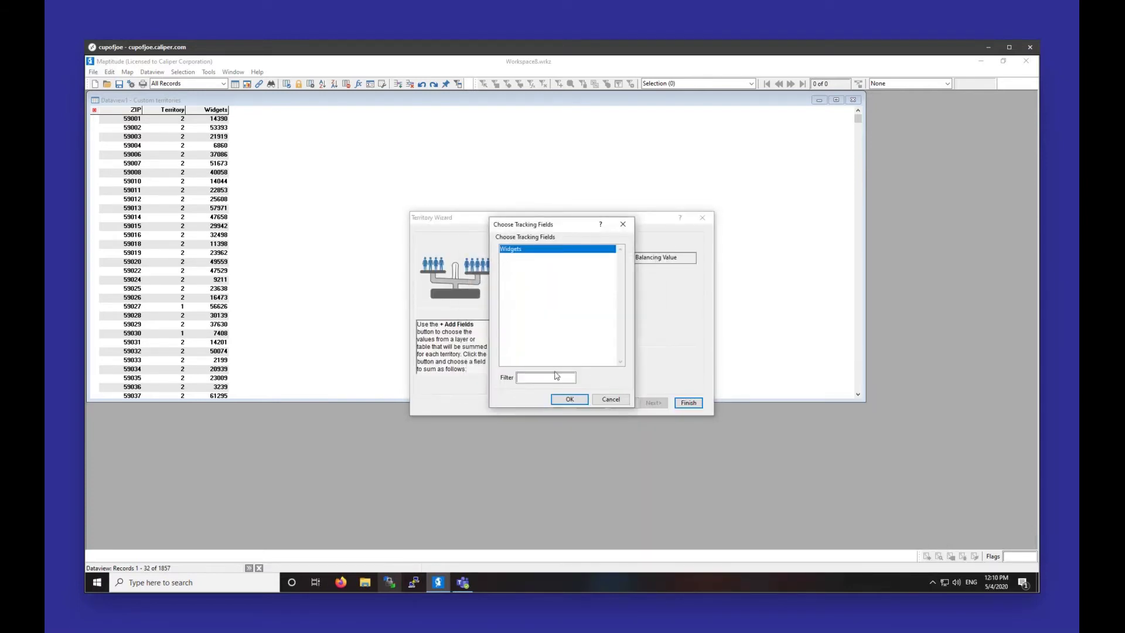
{"action": "left_click", "coordinate": [569, 399]}
- Add the geography layer's Population field as a tracking field, filtering the field list by "pop", and finish creating the territories
{"action": "left_click", "coordinate": [522, 244]}
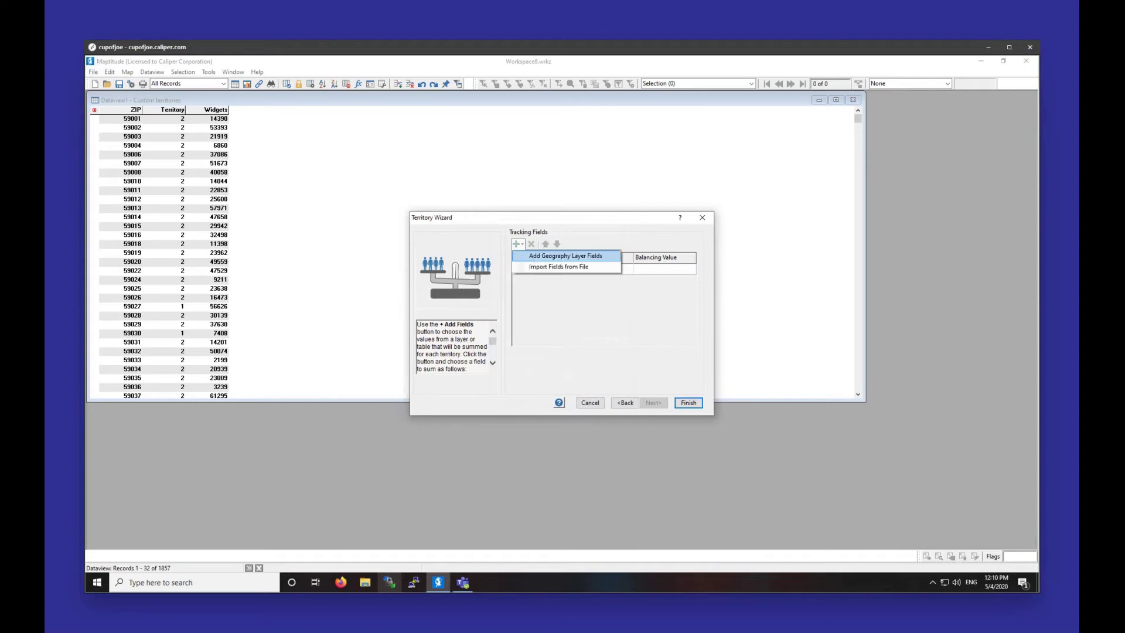
{"action": "left_click", "coordinate": [545, 263]}
{"action": "left_click", "coordinate": [545, 378]}
{"action": "type", "text": "pop"}
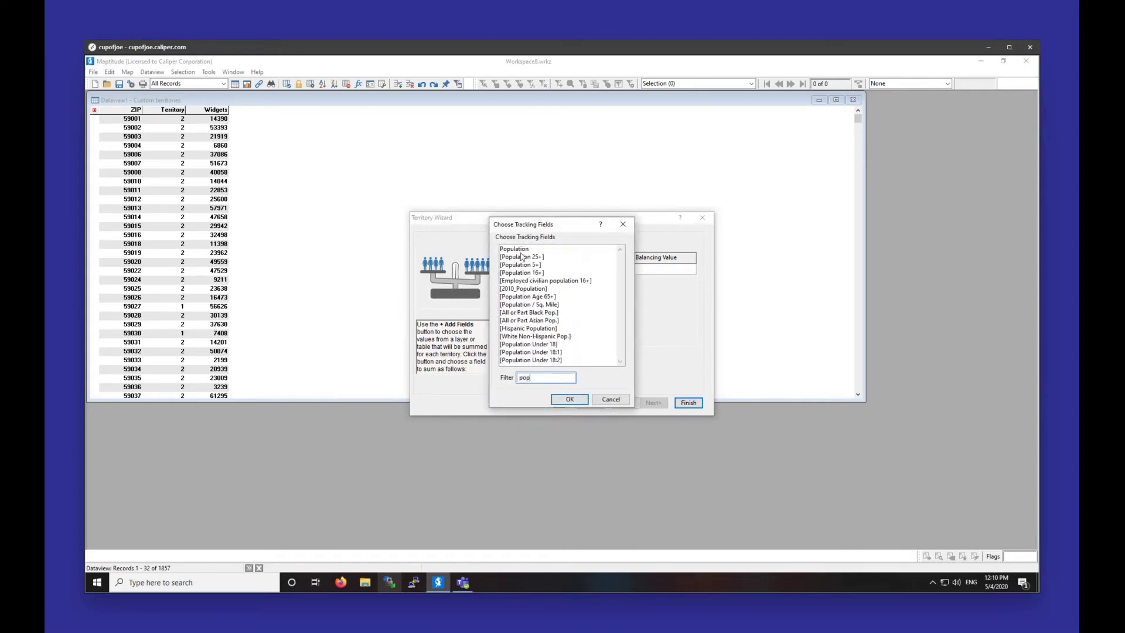
{"action": "left_click", "coordinate": [515, 250]}
{"action": "left_click", "coordinate": [570, 397]}
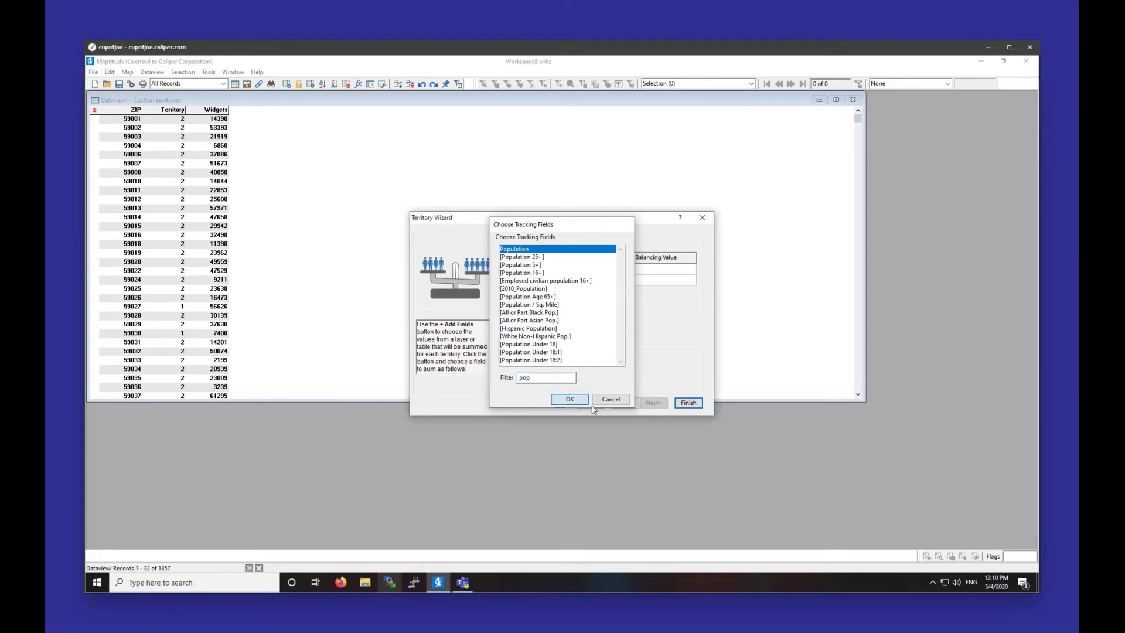
{"action": "left_click", "coordinate": [685, 402]}
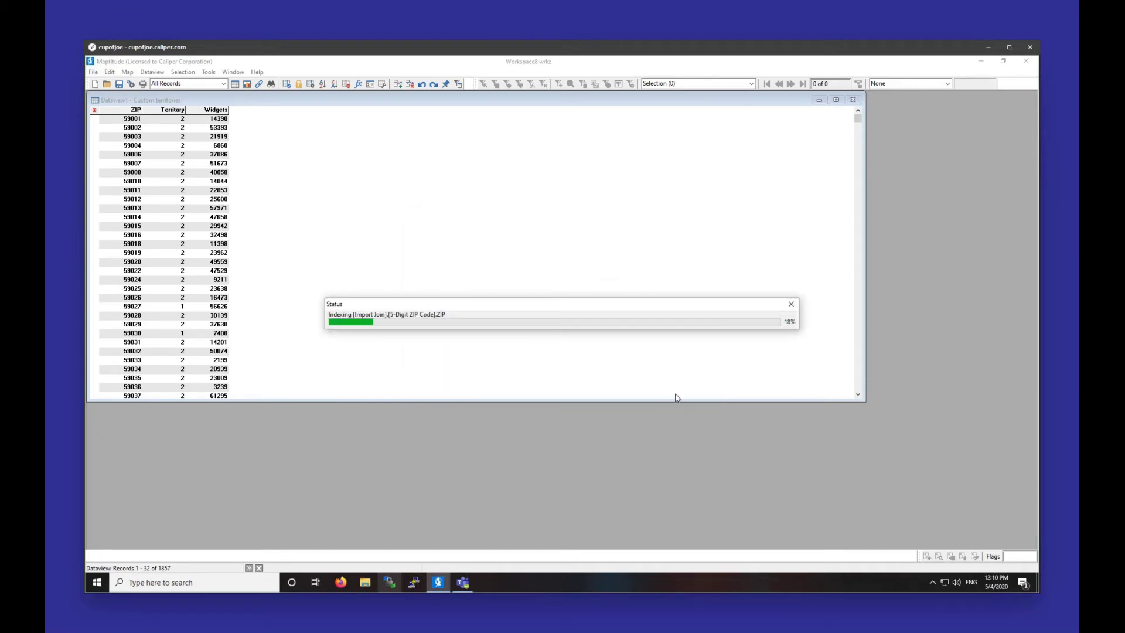
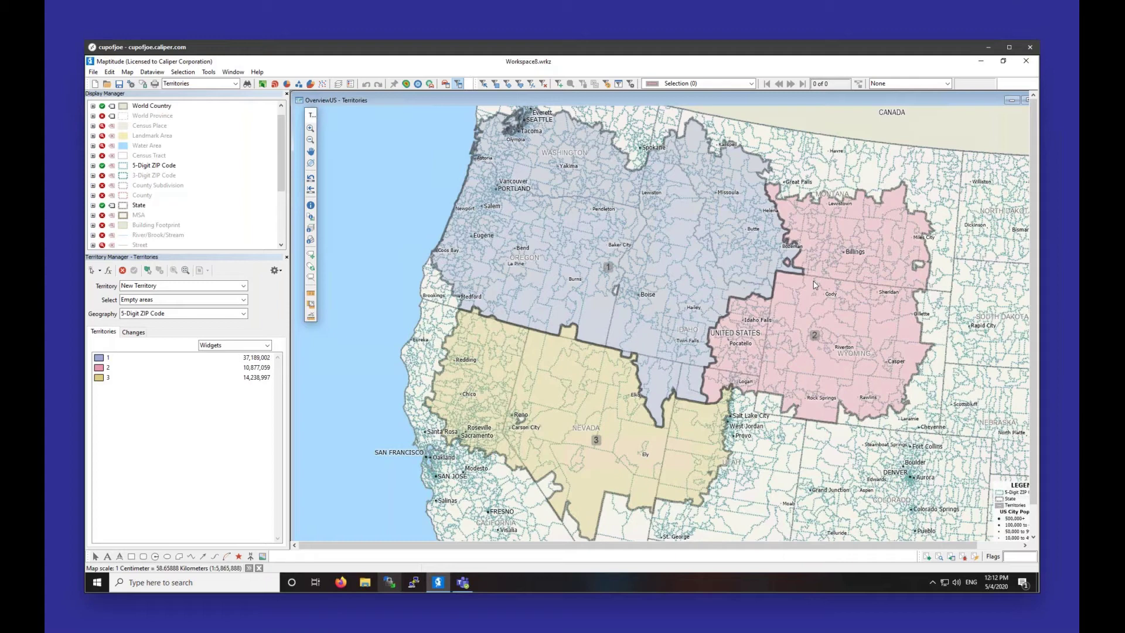
- Make 2 the working territory around its border with territory 1, selecting any area and allowing overlapping territories
{"action": "left_click", "coordinate": [310, 128]}
{"action": "left_click", "coordinate": [814, 332]}
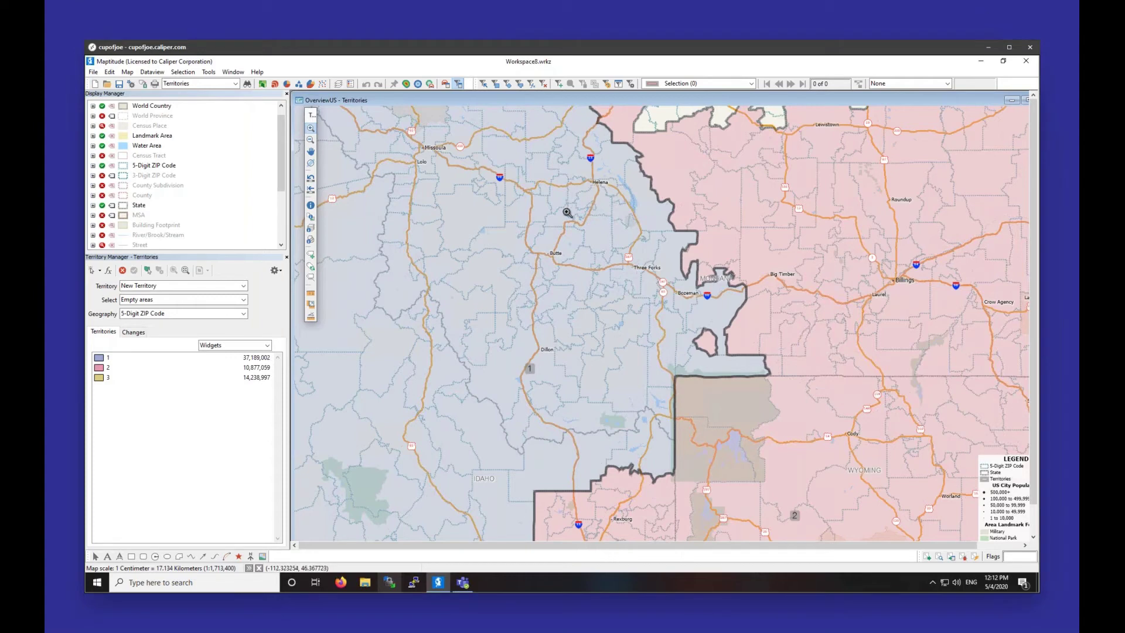
{"action": "left_click", "coordinate": [226, 287]}
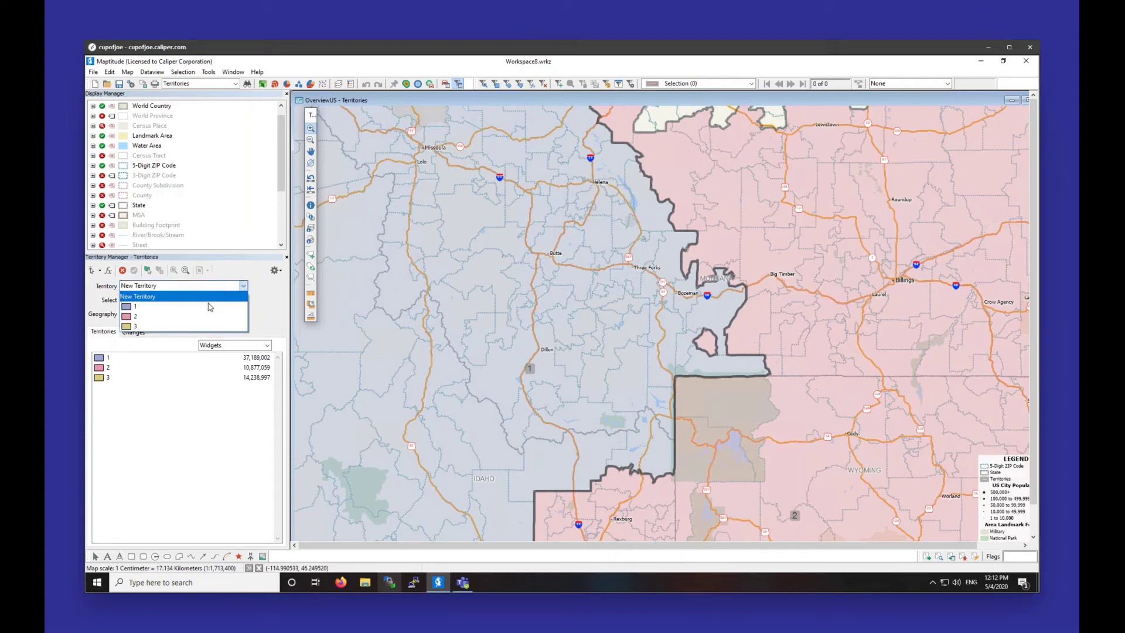
{"action": "left_click", "coordinate": [203, 321]}
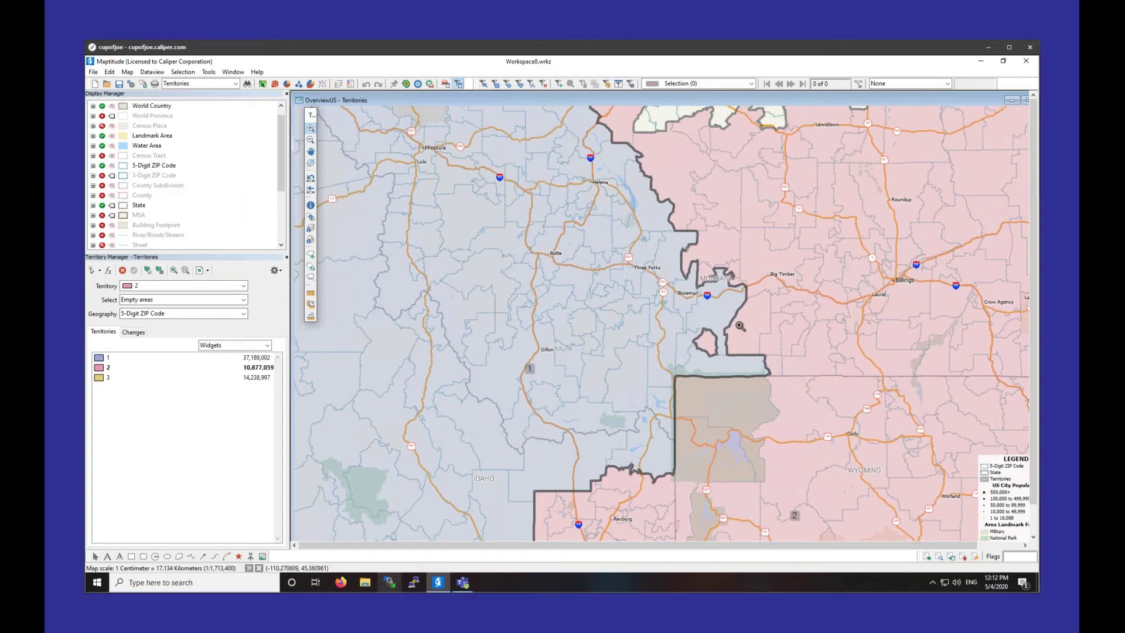
{"action": "left_click", "coordinate": [181, 300]}
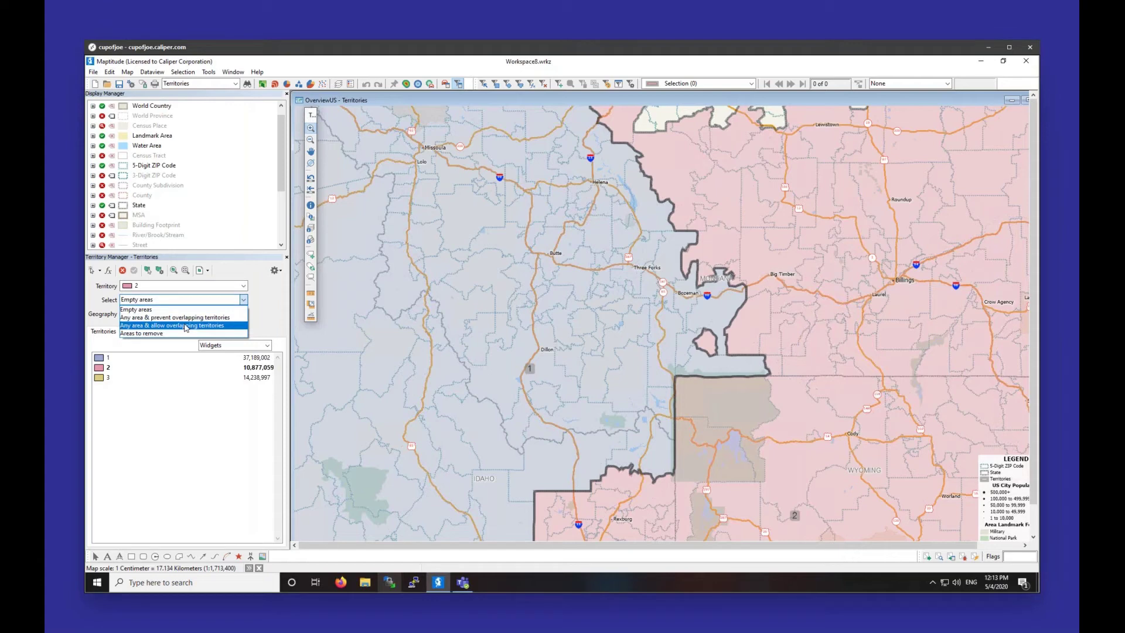
{"action": "left_click", "coordinate": [185, 326]}
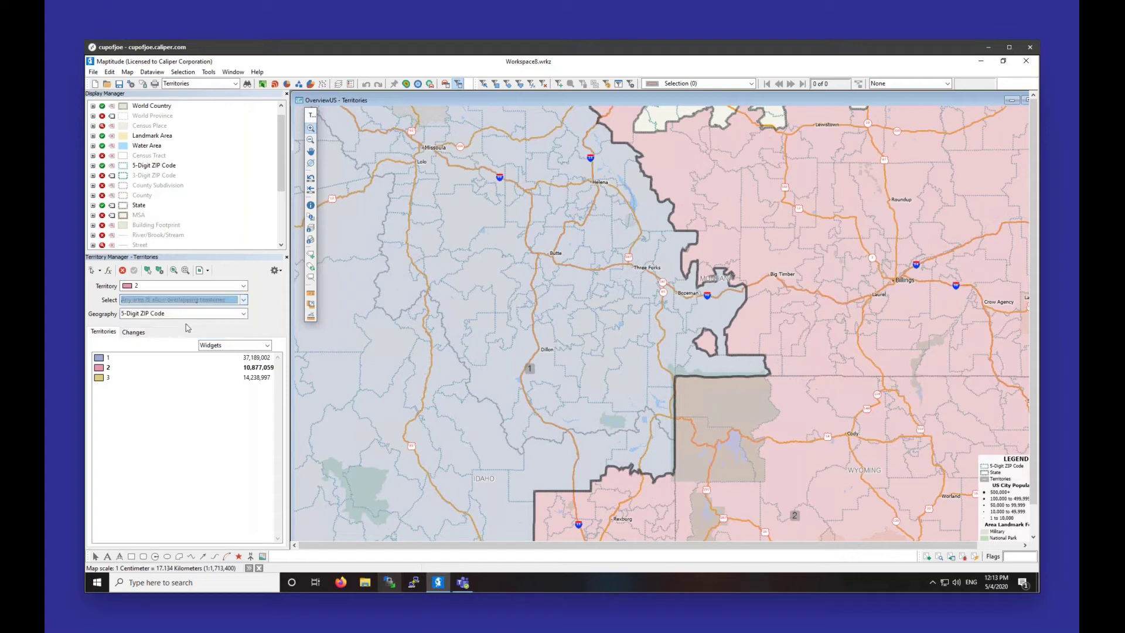
{"action": "left_click", "coordinate": [168, 301]}
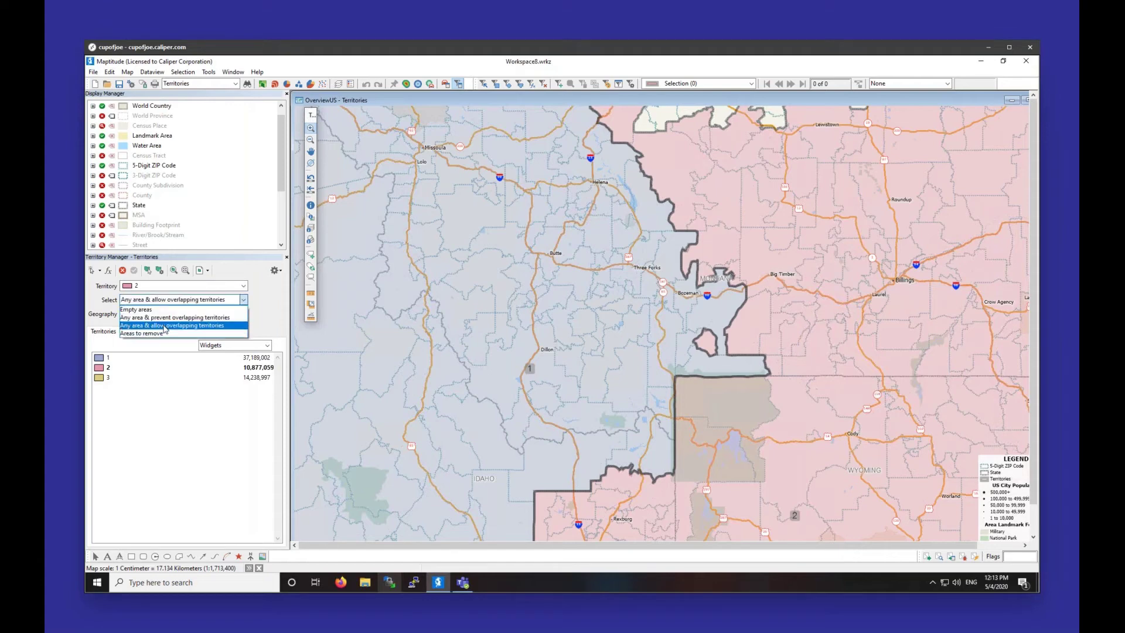
{"action": "left_click", "coordinate": [167, 327]}
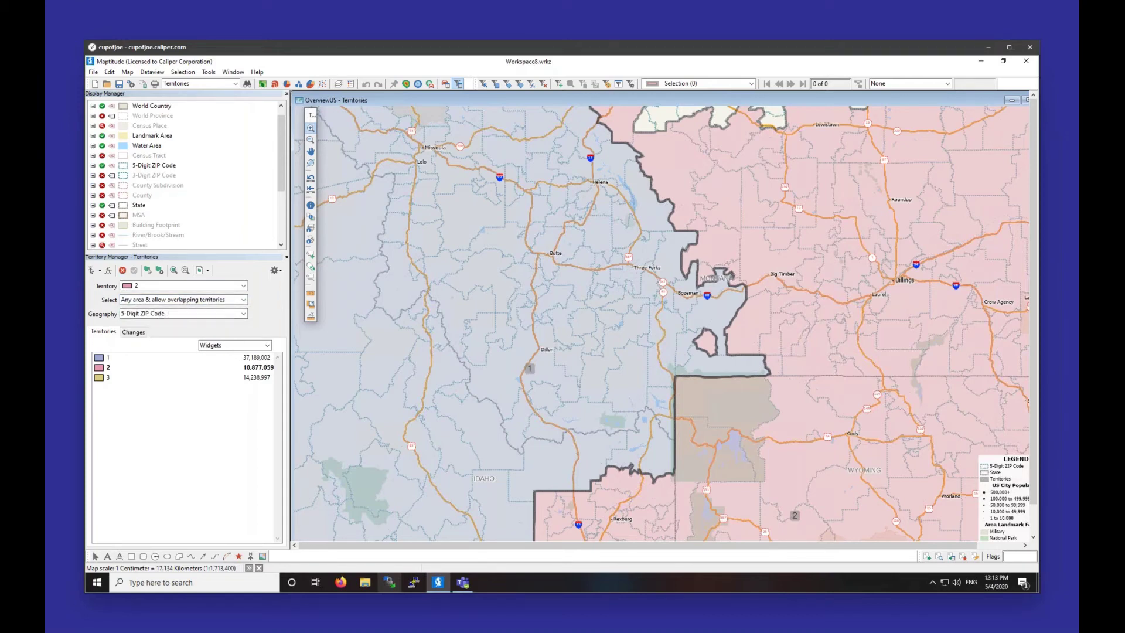
- Select territory 1's ZIP Codes along its border with territory 2, from southeast of Helena through Three Forks and Bozeman to the Wyoming line
{"action": "left_click", "coordinate": [96, 274]}
{"action": "left_click", "coordinate": [670, 253]}
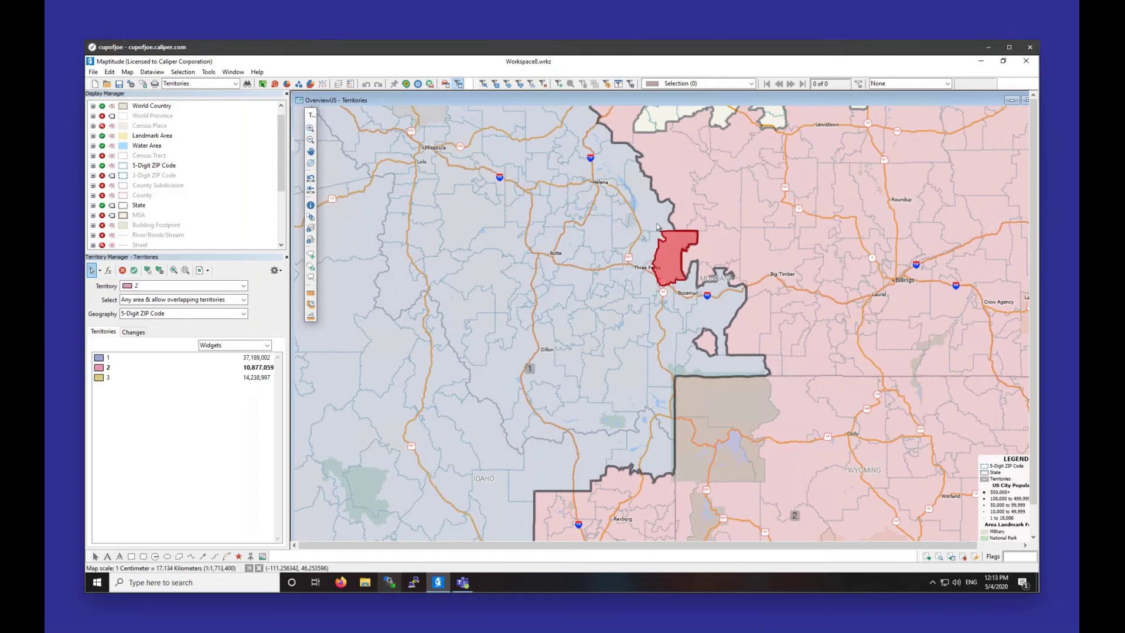
{"action": "left_click", "coordinate": [656, 227]}
{"action": "left_click", "coordinate": [647, 276]}
{"action": "left_click", "coordinate": [639, 237]}
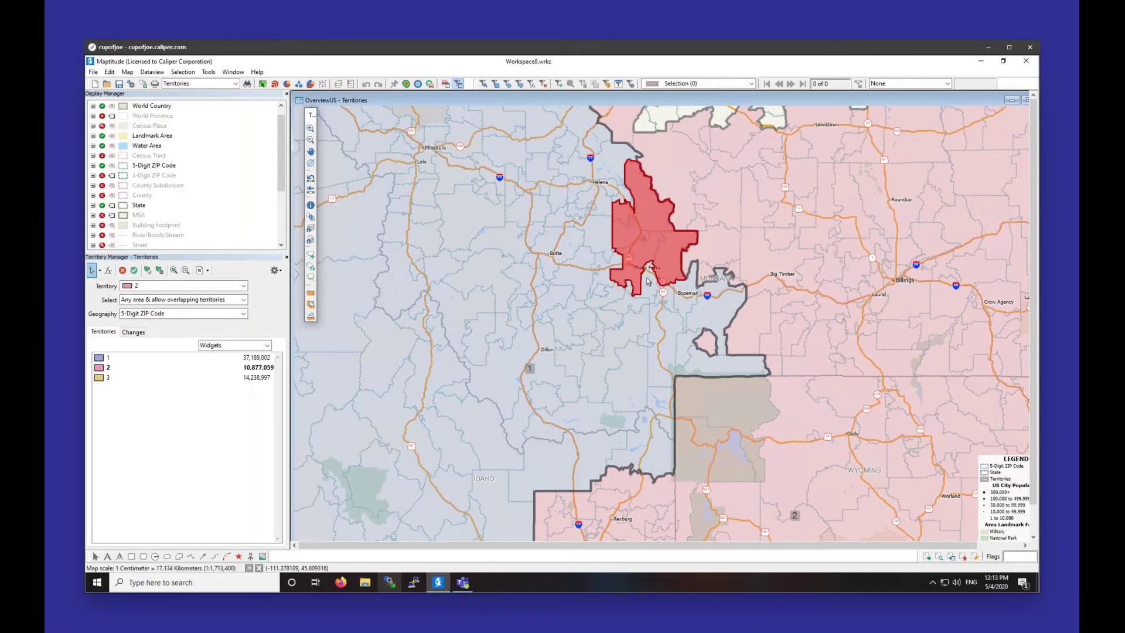
{"action": "left_click", "coordinate": [647, 282]}
{"action": "left_click", "coordinate": [689, 297]}
{"action": "left_click", "coordinate": [714, 309]}
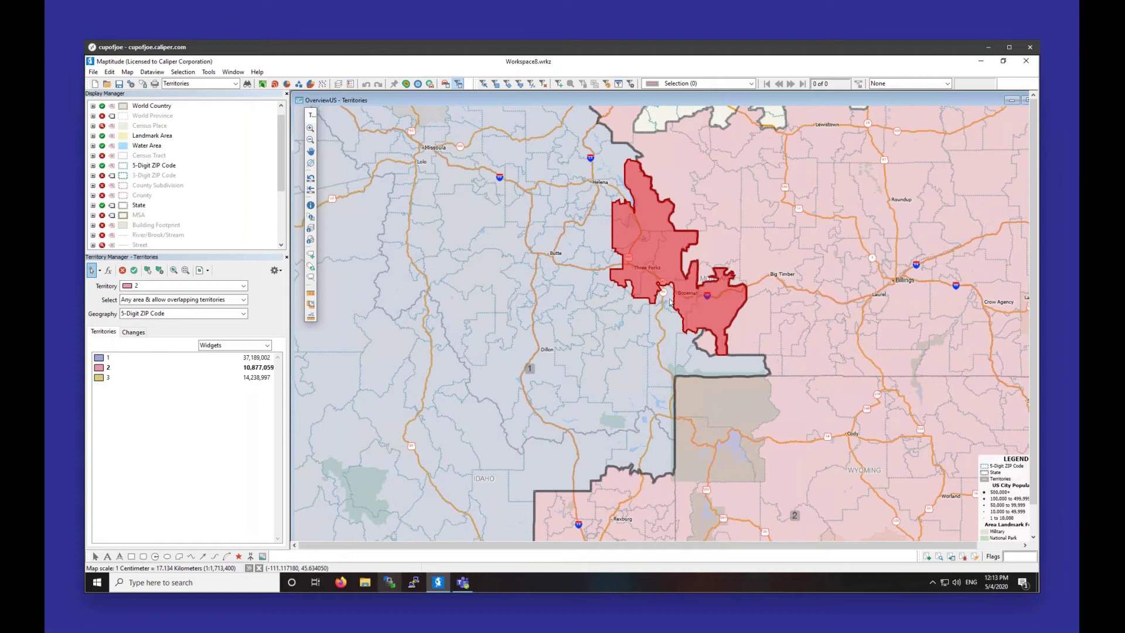
{"action": "left_click", "coordinate": [678, 327]}
{"action": "left_click", "coordinate": [668, 349]}
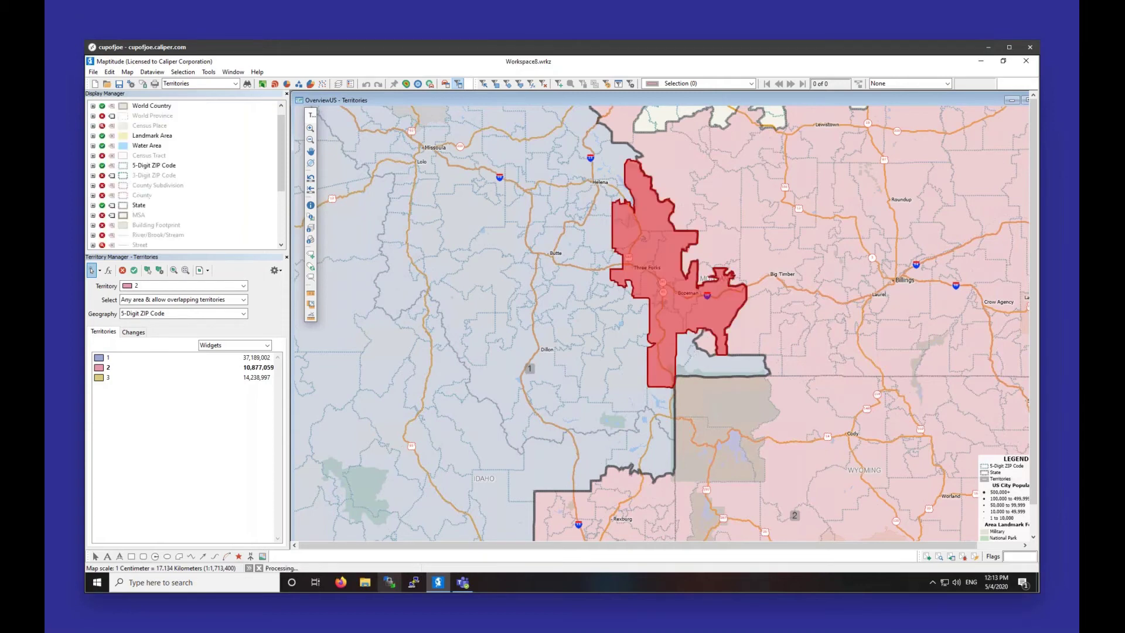
{"action": "left_click", "coordinate": [685, 351]}
{"action": "left_click", "coordinate": [738, 366]}
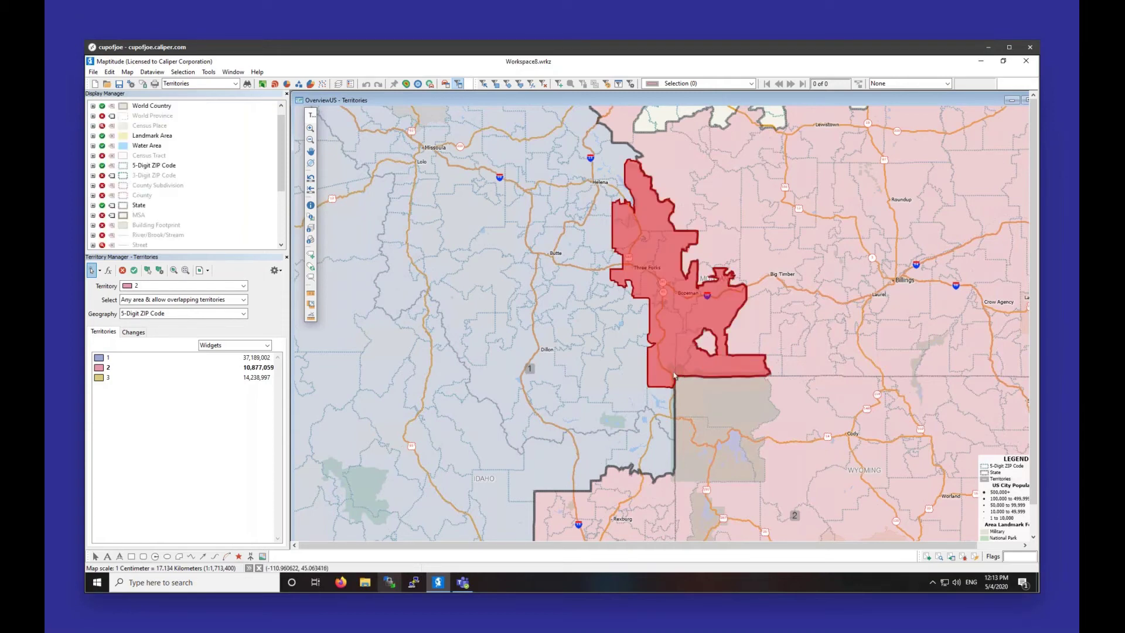
- Extend the selection southwest toward Idaho, fill in the ZIP Codes west of Bozeman, and apply the whole selection to territory 2
{"action": "left_click", "coordinate": [629, 395]}
{"action": "left_click", "coordinate": [653, 415]}
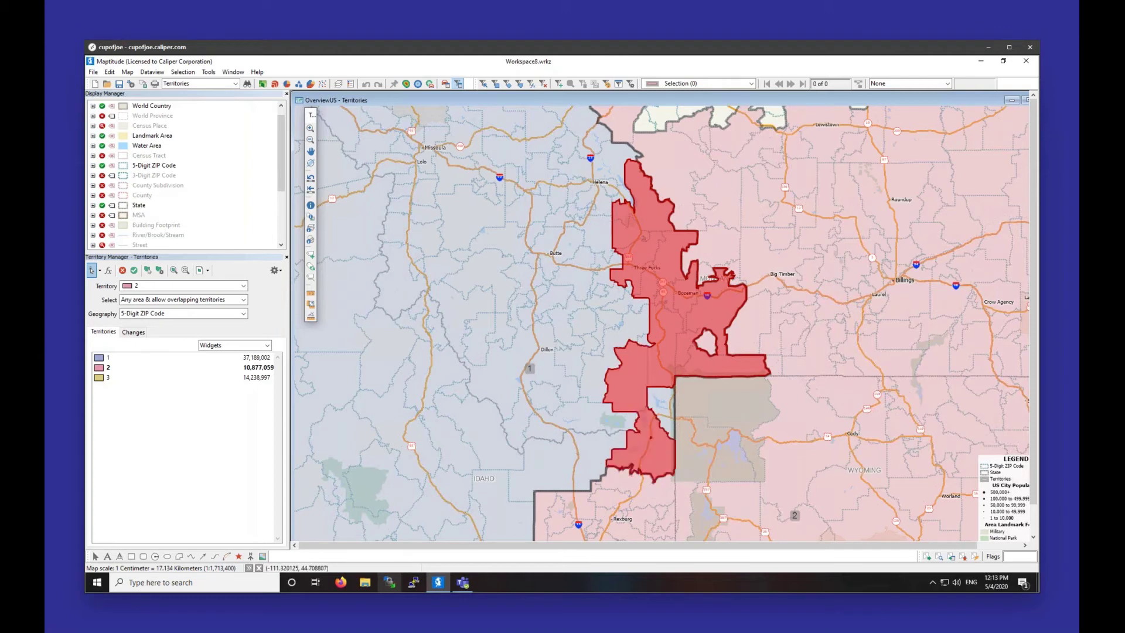
{"action": "left_click", "coordinate": [657, 411]}
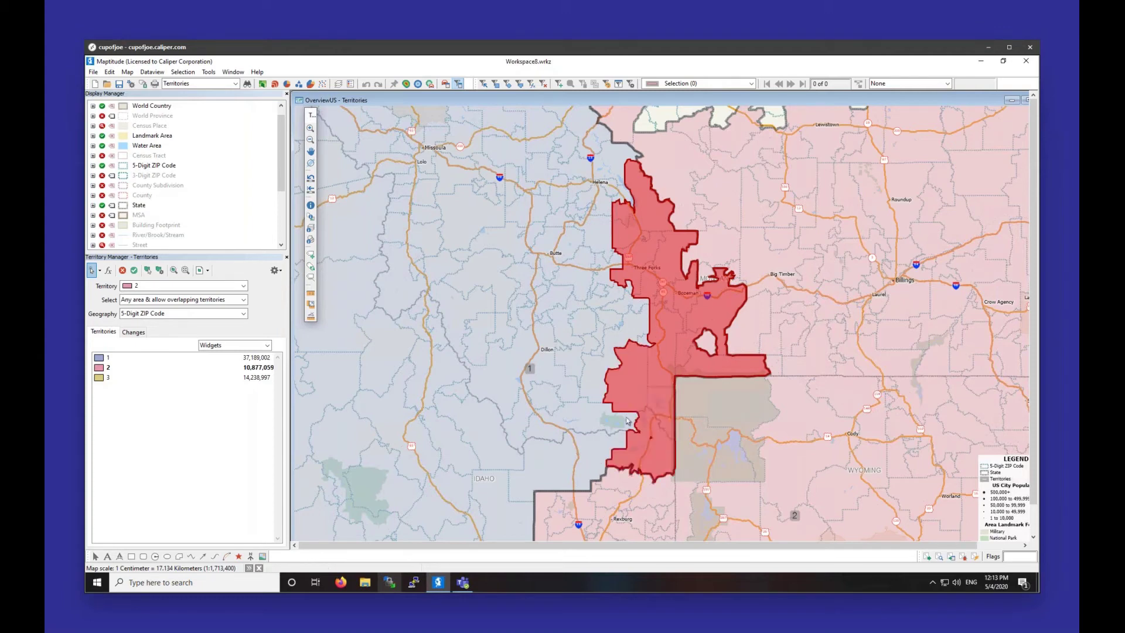
{"action": "left_click", "coordinate": [606, 443]}
{"action": "left_click", "coordinate": [586, 462]}
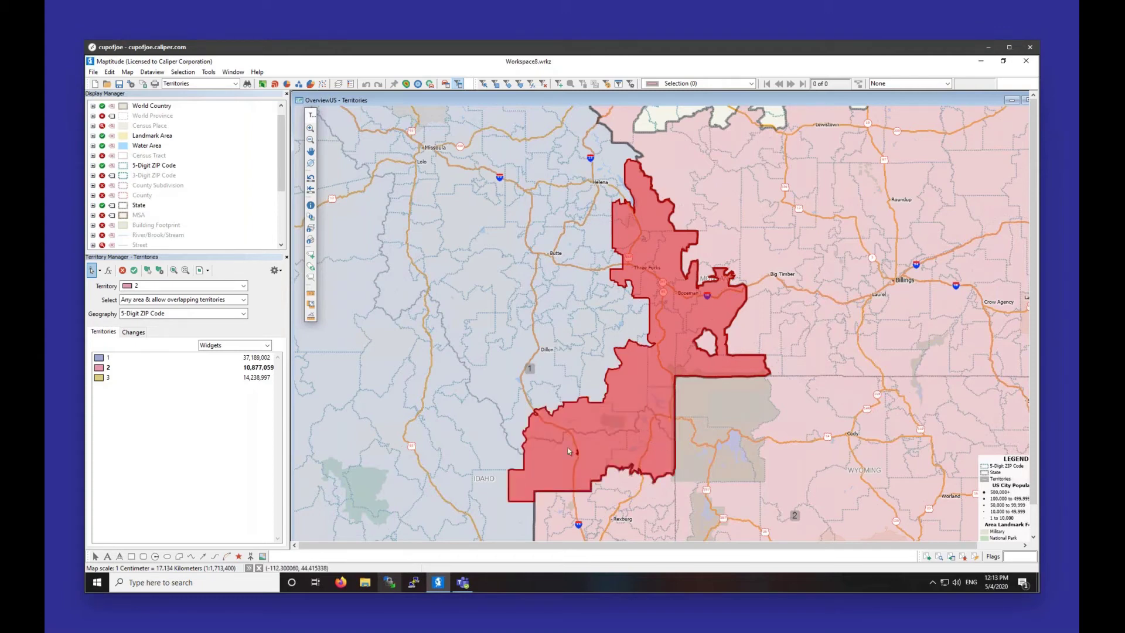
{"action": "left_click", "coordinate": [612, 363]}
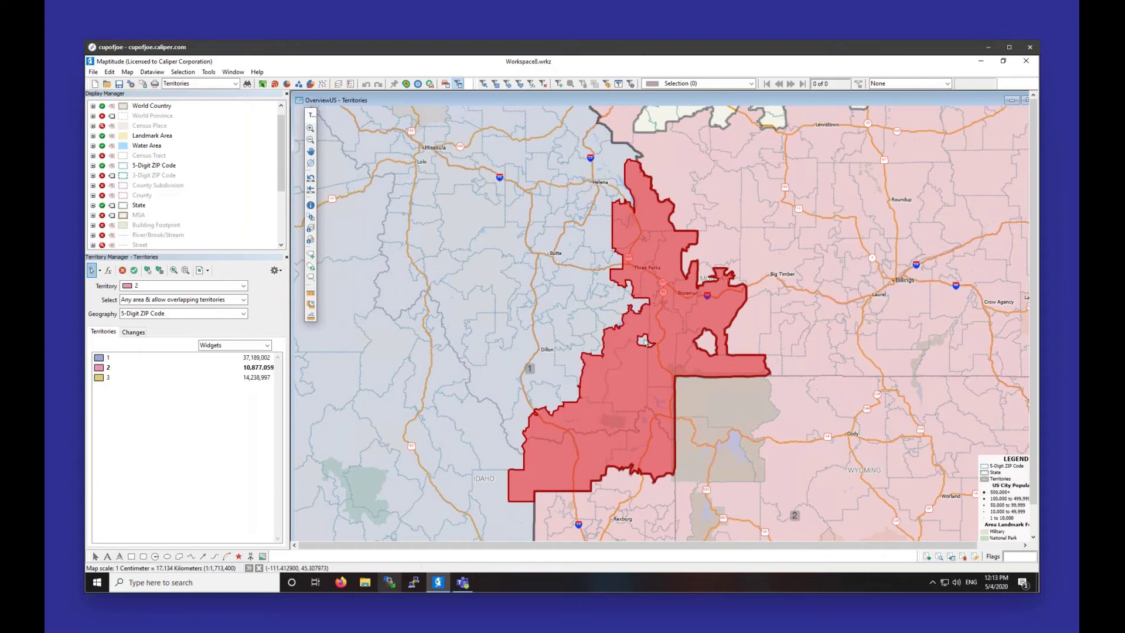
{"action": "left_click", "coordinate": [615, 302]}
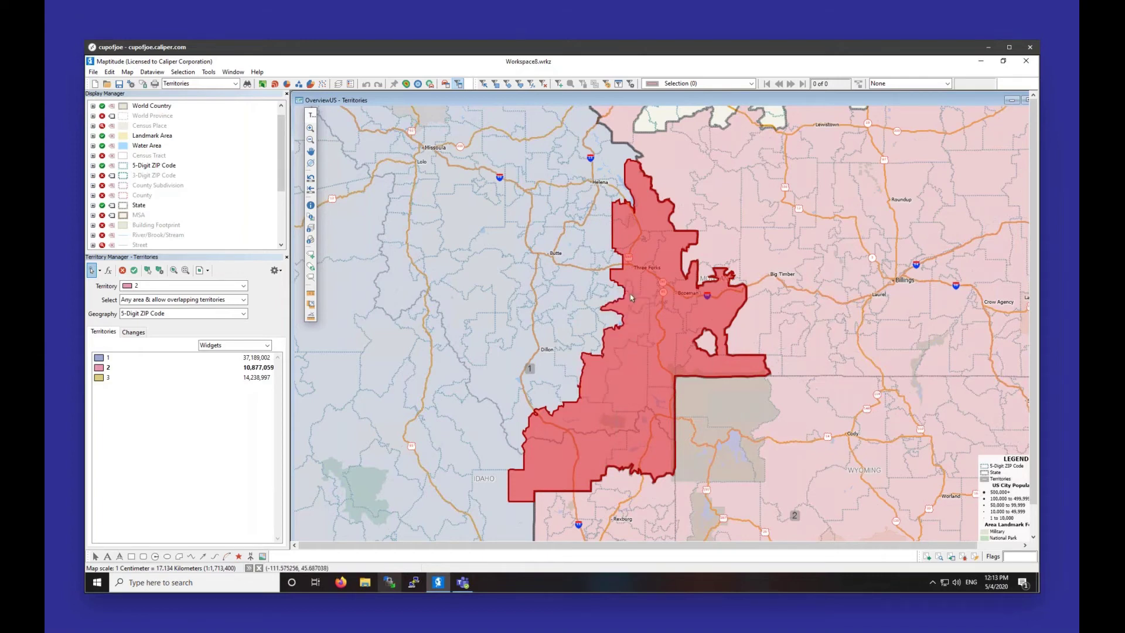
{"action": "left_click", "coordinate": [134, 271]}
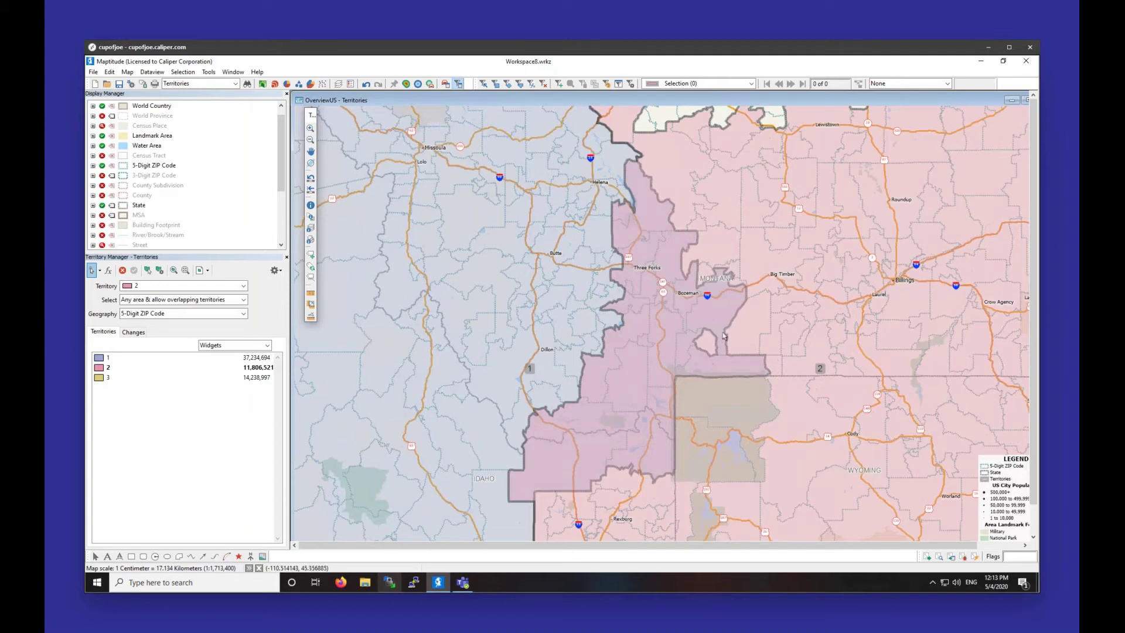
- Export the territory list to Territory List.xlsx in the Training folder, review its ZIP and Territory columns, and close the workbook
{"action": "mouse_move", "coordinate": [723, 335]}
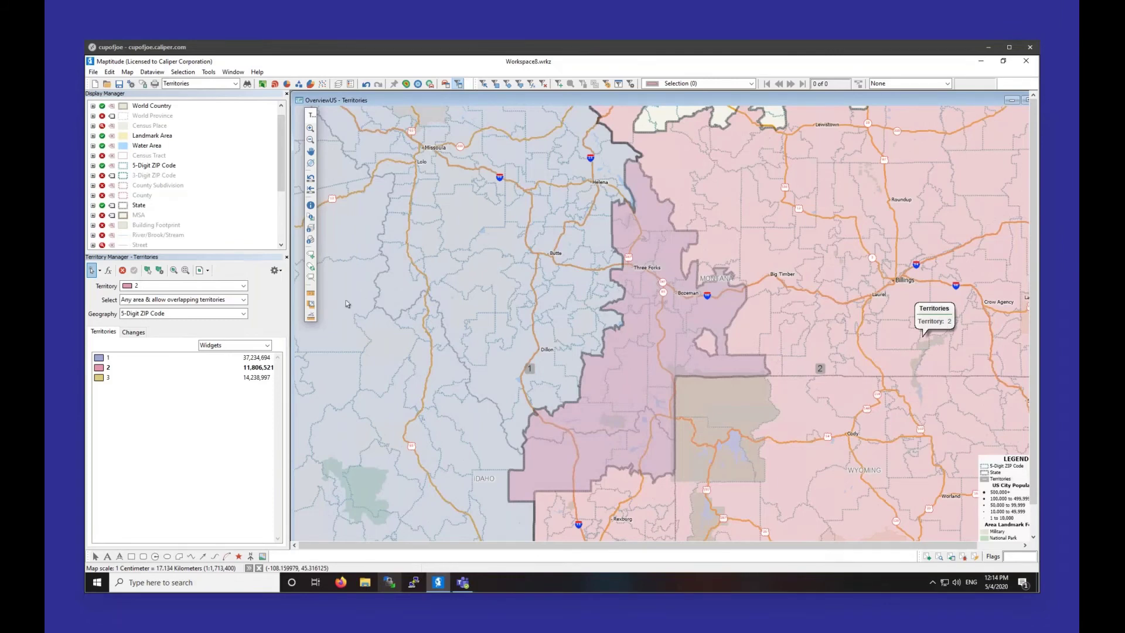
{"action": "right_click", "coordinate": [125, 368]}
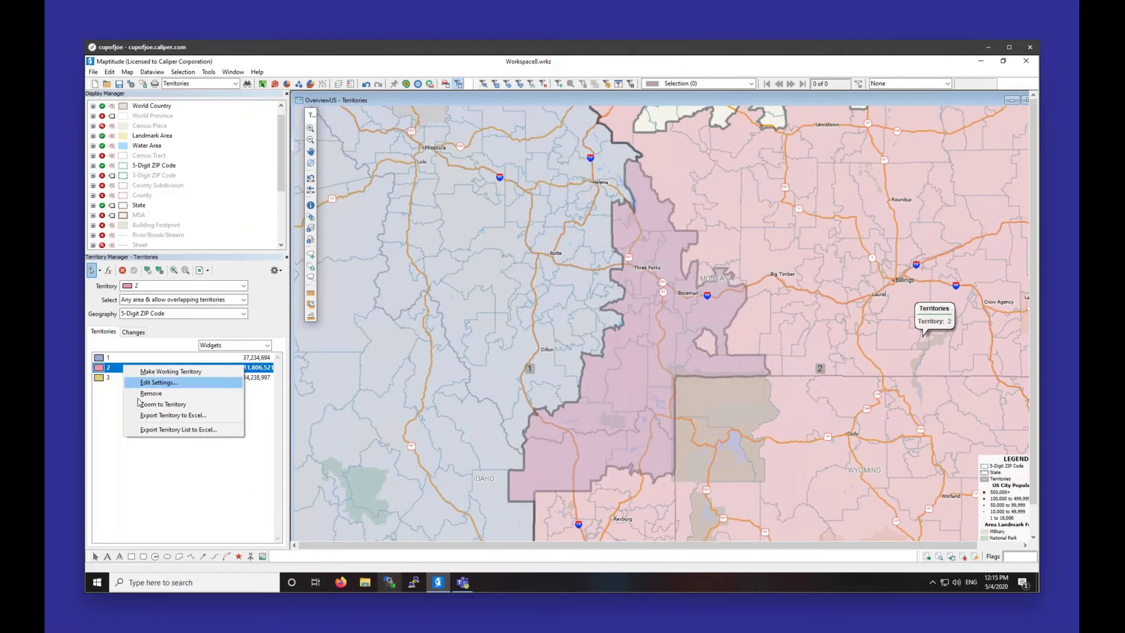
{"action": "left_click", "coordinate": [143, 431]}
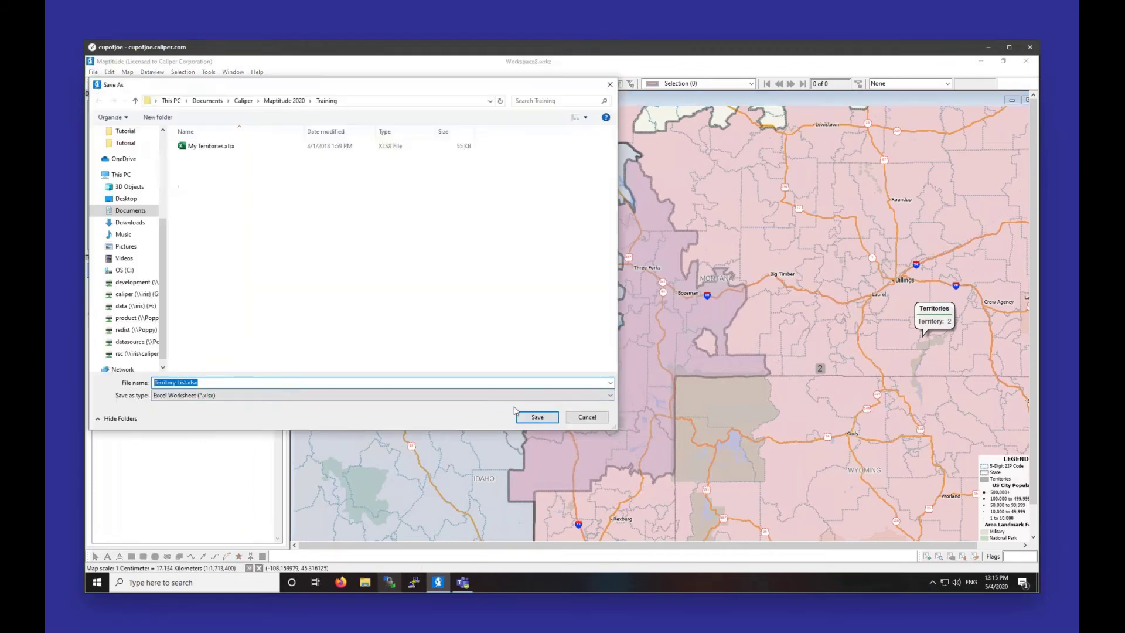
{"action": "left_click", "coordinate": [537, 417]}
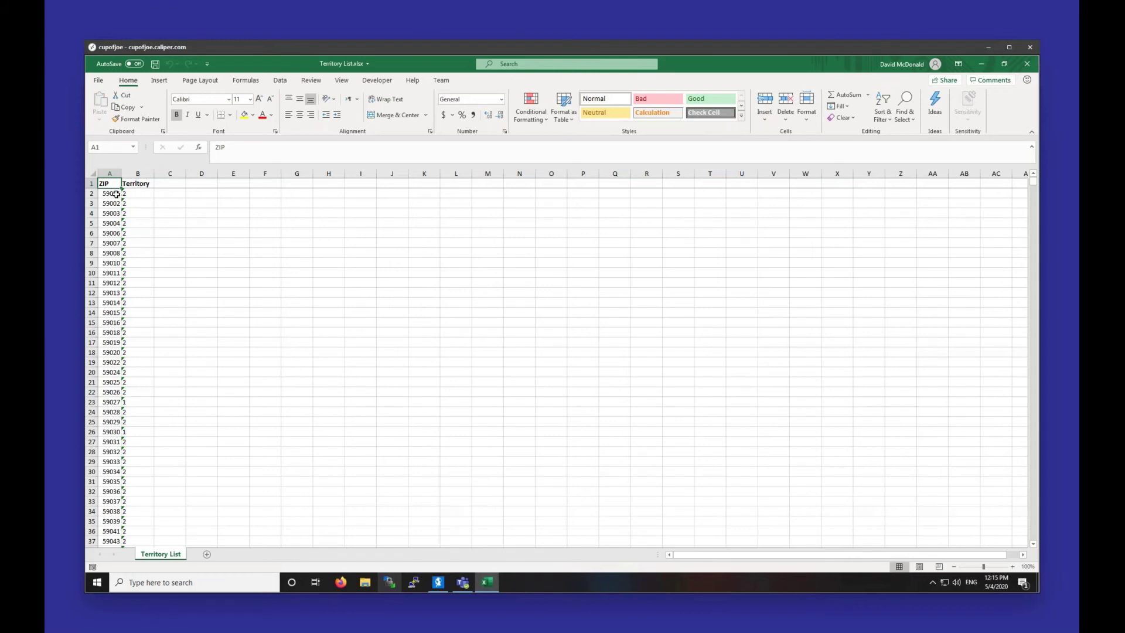
{"action": "left_click_drag", "start_coordinate": [116, 194], "coordinate": [115, 422]}
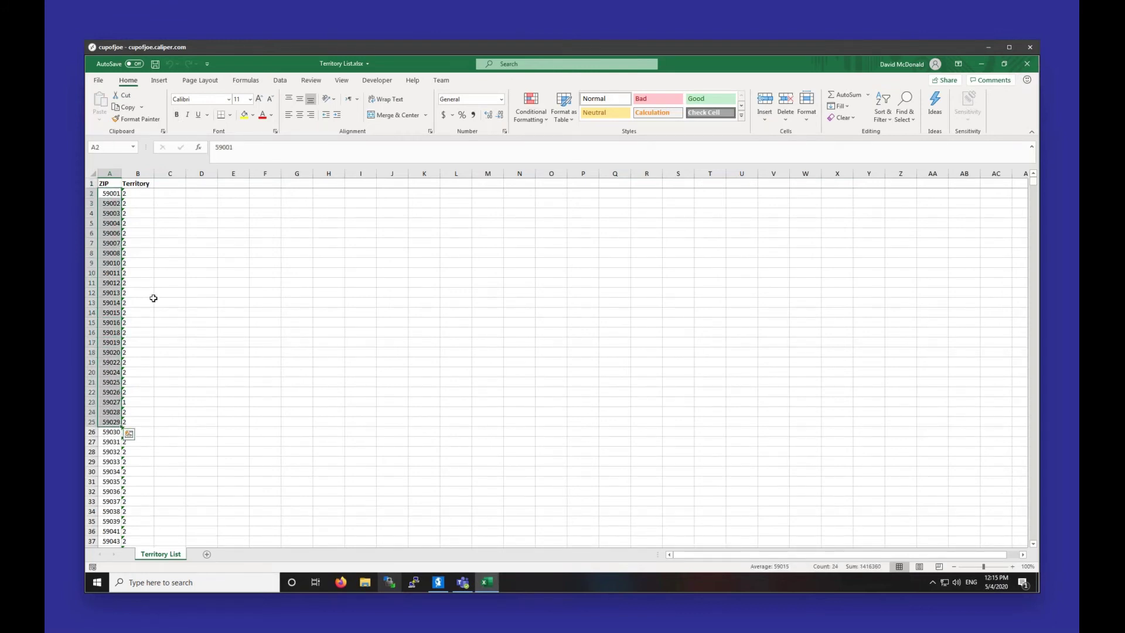
{"action": "left_click_drag", "start_coordinate": [142, 193], "coordinate": [138, 486]}
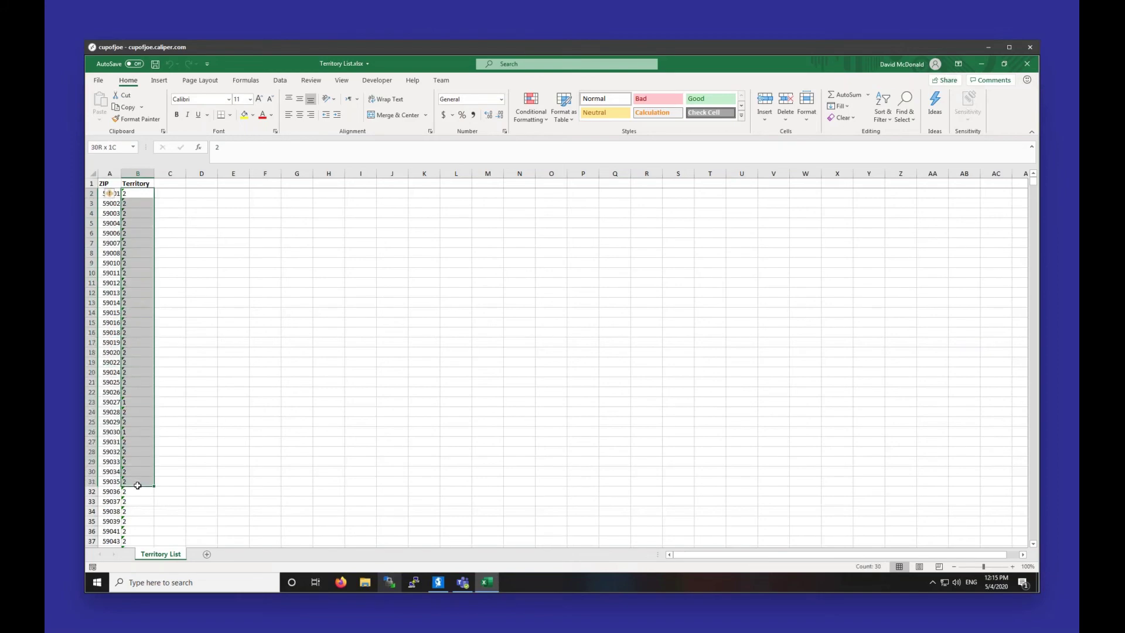
{"action": "left_click", "coordinate": [1019, 63]}
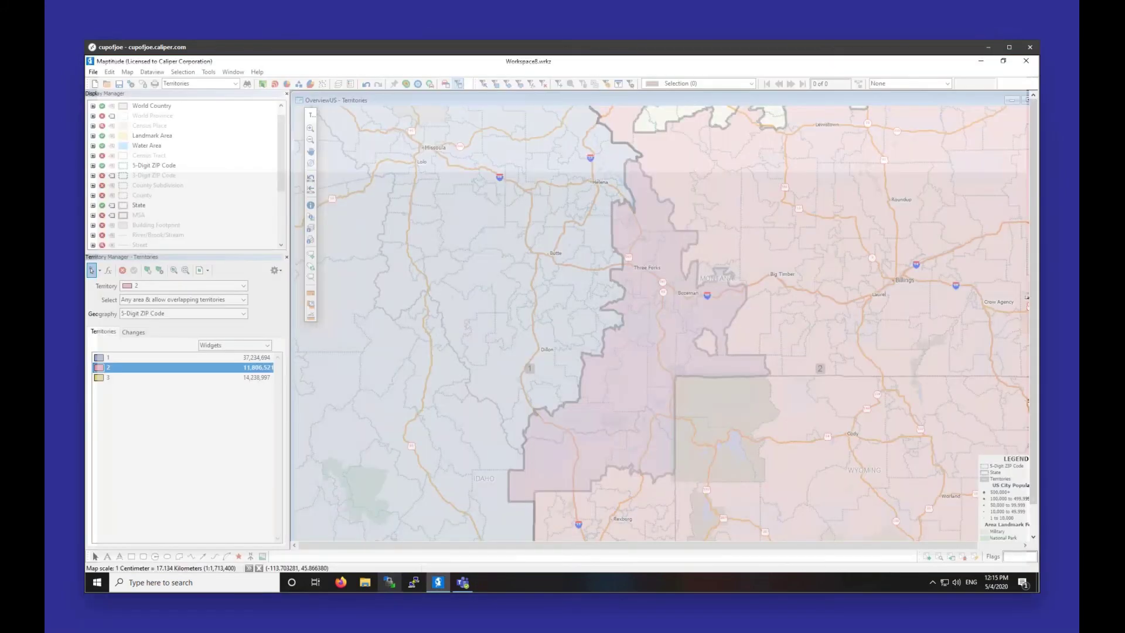
- Export territory 2 by itself to the Excel workbook 2.xlsx
{"action": "right_click", "coordinate": [116, 369]}
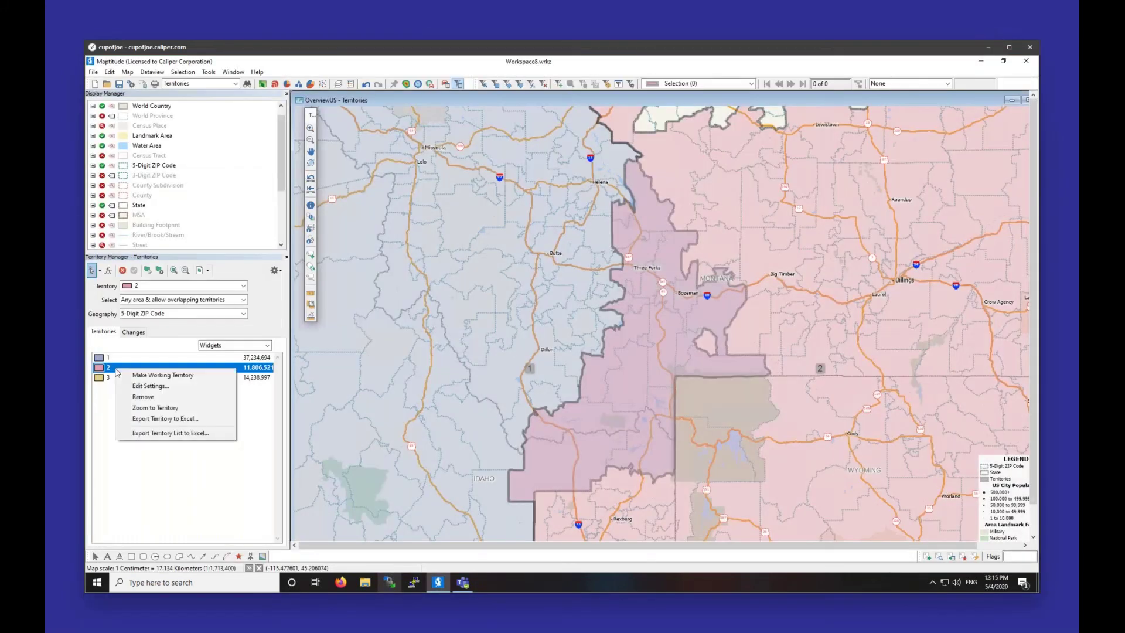
{"action": "left_click", "coordinate": [165, 418]}
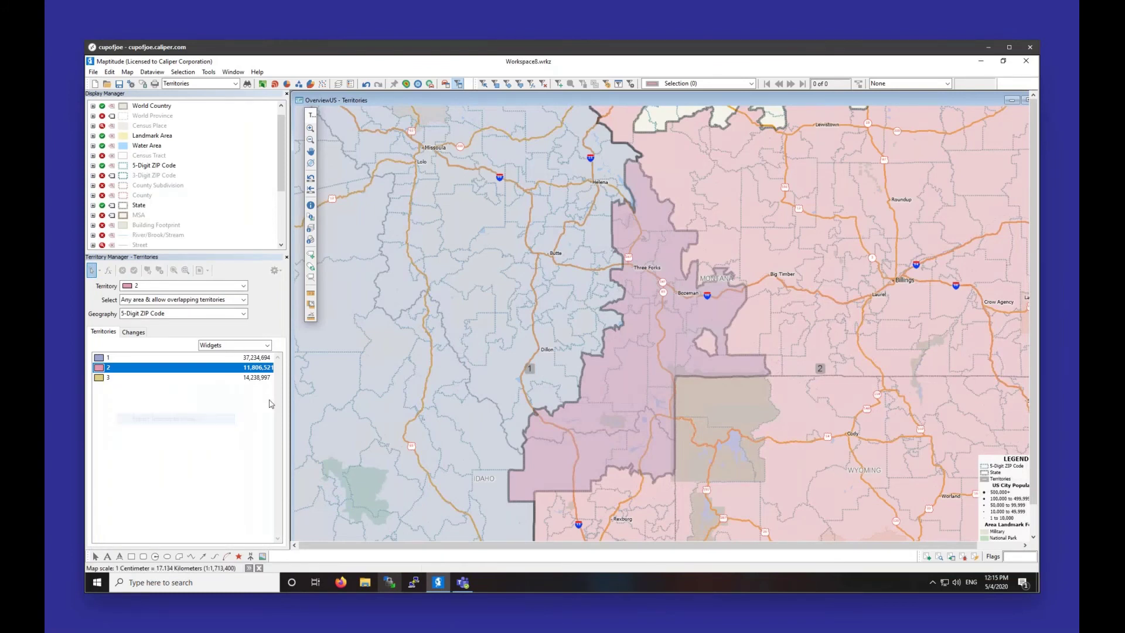
{"action": "left_click", "coordinate": [536, 417]}
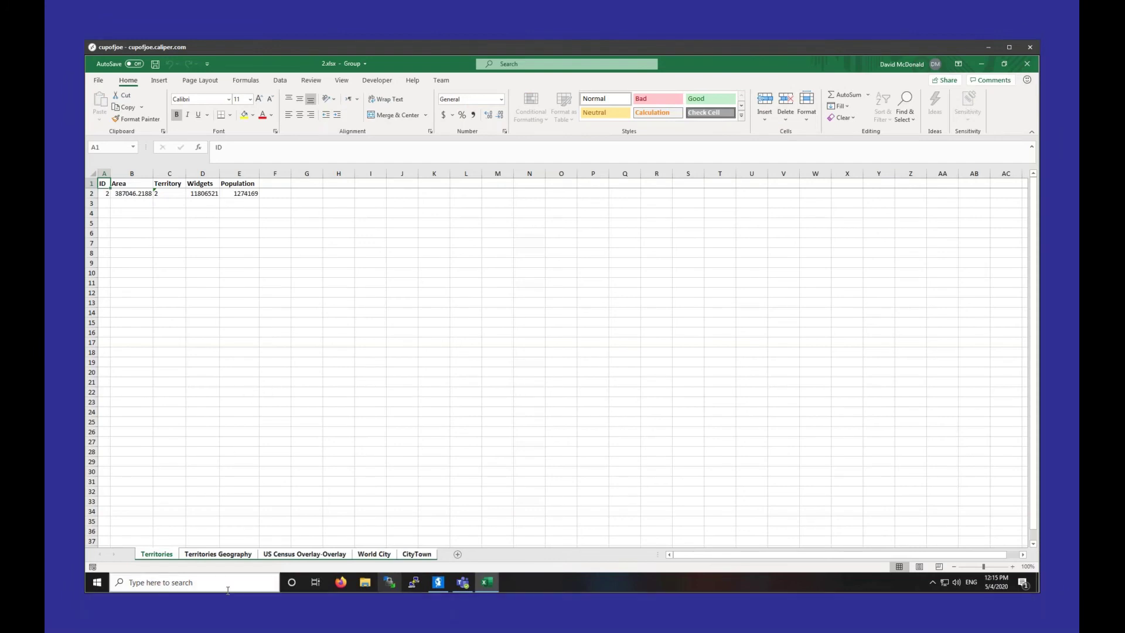
- Review the Territories Geography, US Census Overlay-Overlay and CityTown sheets of the exported workbook, then close it
{"action": "left_click", "coordinate": [229, 555]}
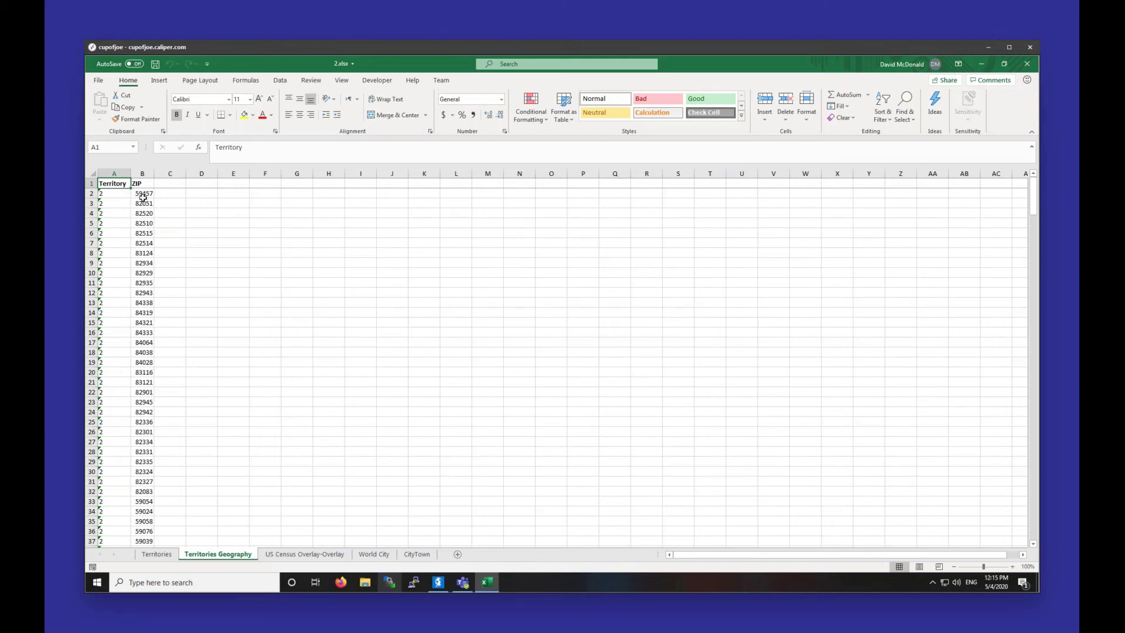
{"action": "left_click_drag", "start_coordinate": [142, 194], "coordinate": [146, 488]}
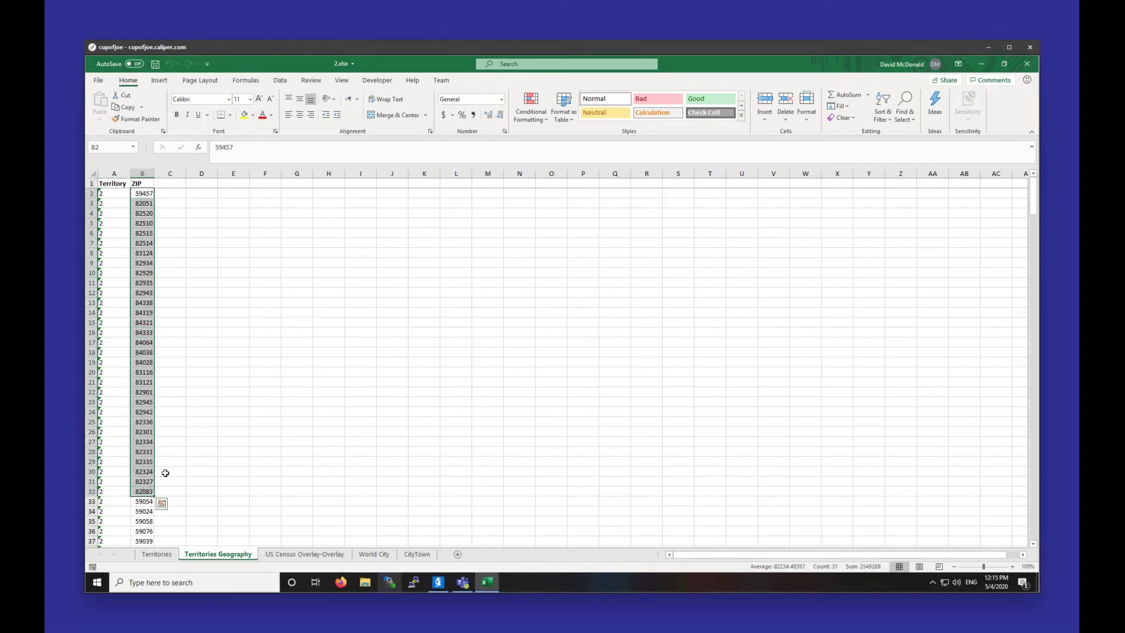
{"action": "left_click", "coordinate": [165, 472]}
{"action": "left_click", "coordinate": [291, 555]}
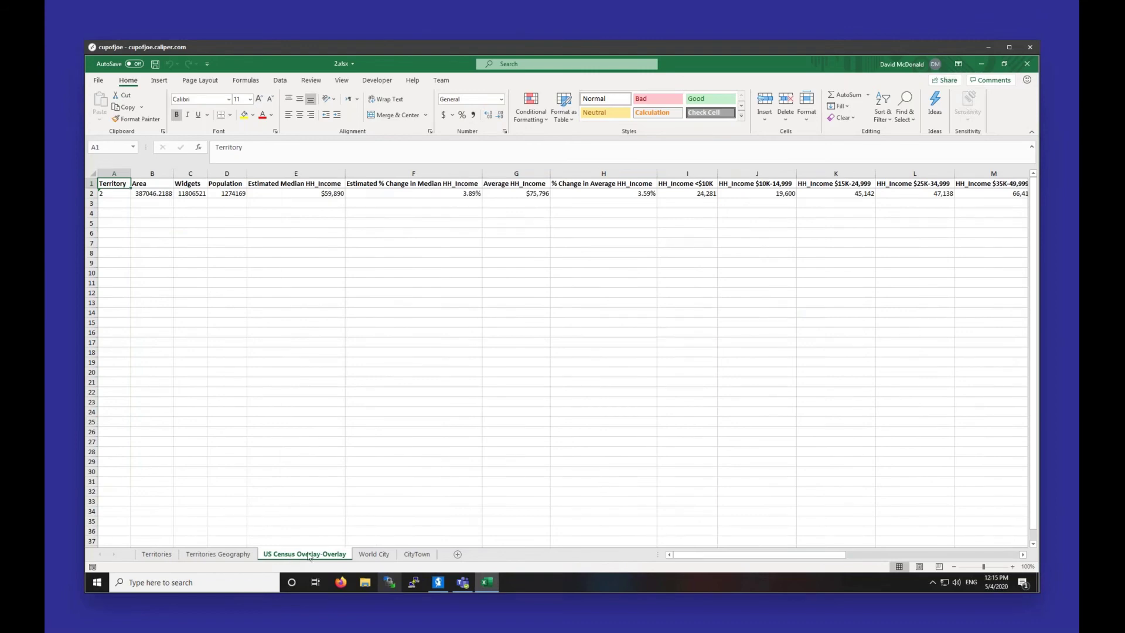
{"action": "left_click", "coordinate": [412, 555]}
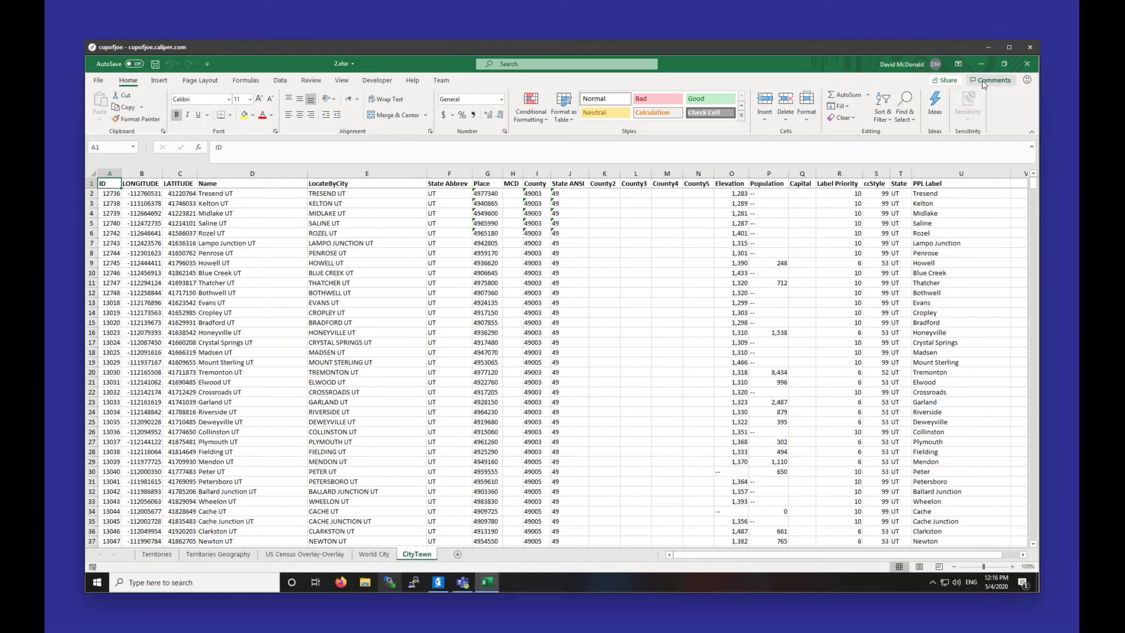
{"action": "left_click", "coordinate": [1026, 64]}
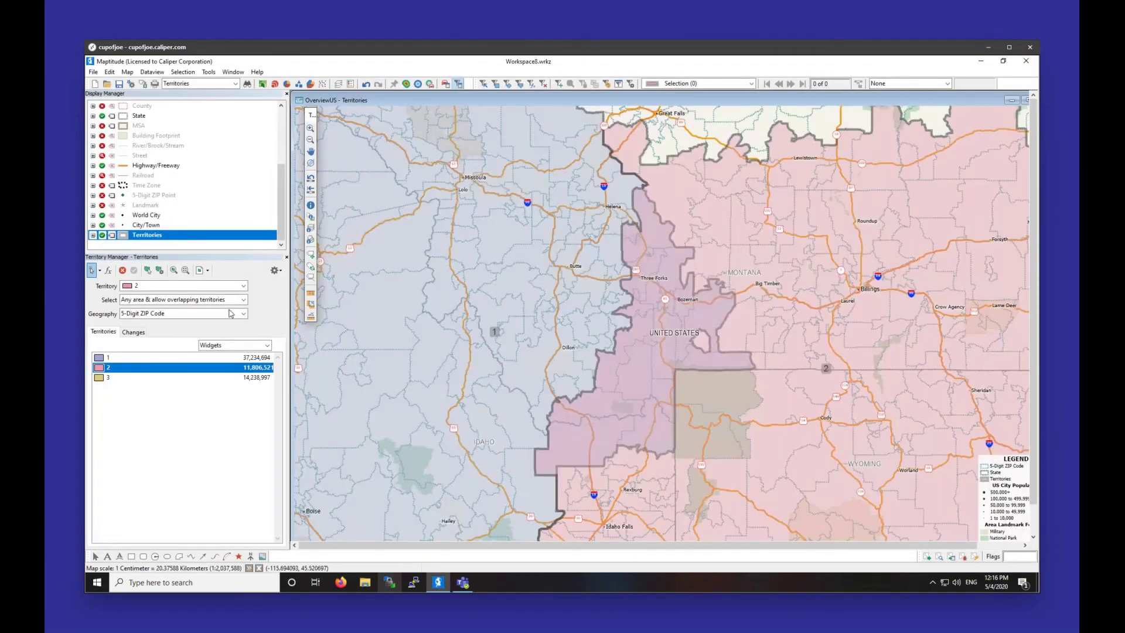
- Zoom to territory 2 and try to export the map as an image, dismissing the save dialog
{"action": "right_click", "coordinate": [115, 373]}
{"action": "left_click", "coordinate": [161, 408]}
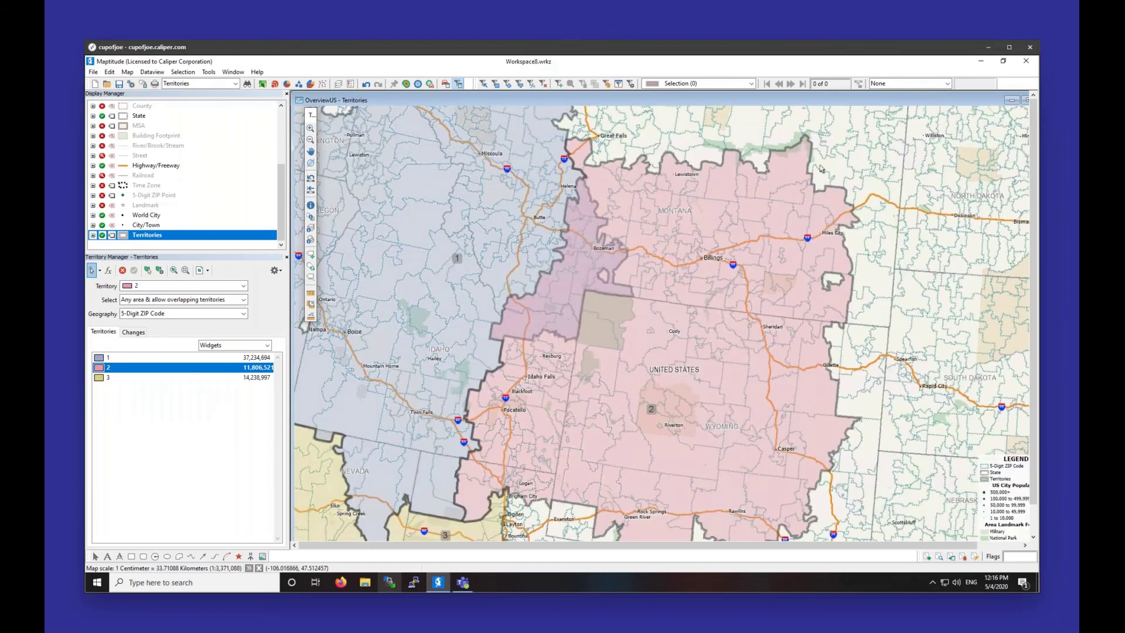
{"action": "mouse_move", "coordinate": [820, 169]}
{"action": "right_click", "coordinate": [837, 164]}
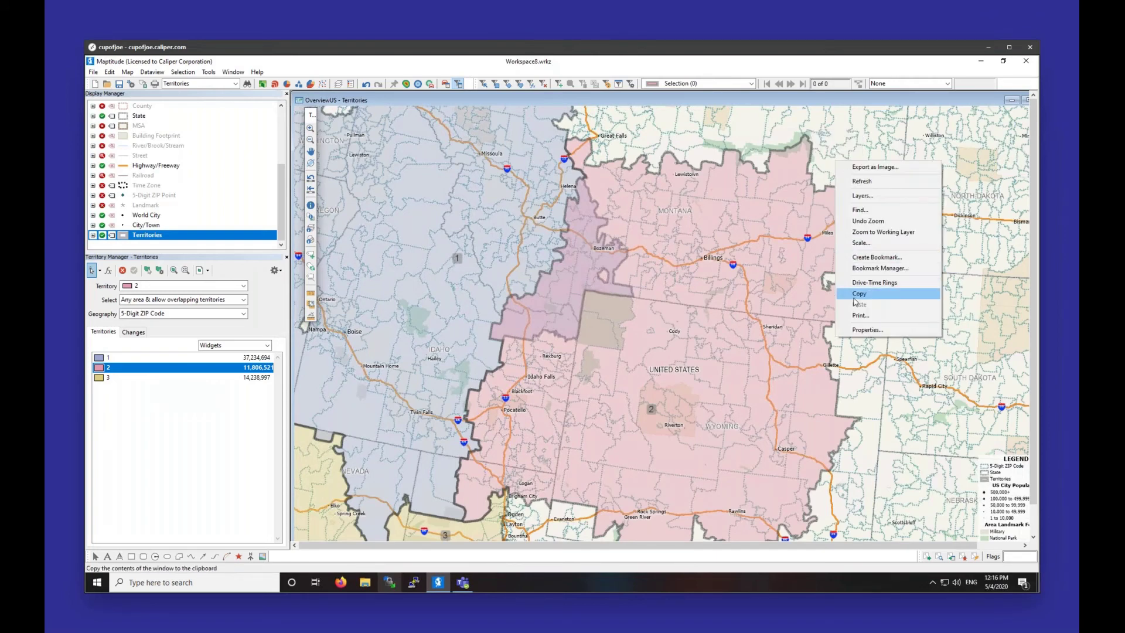
{"action": "left_click", "coordinate": [882, 168]}
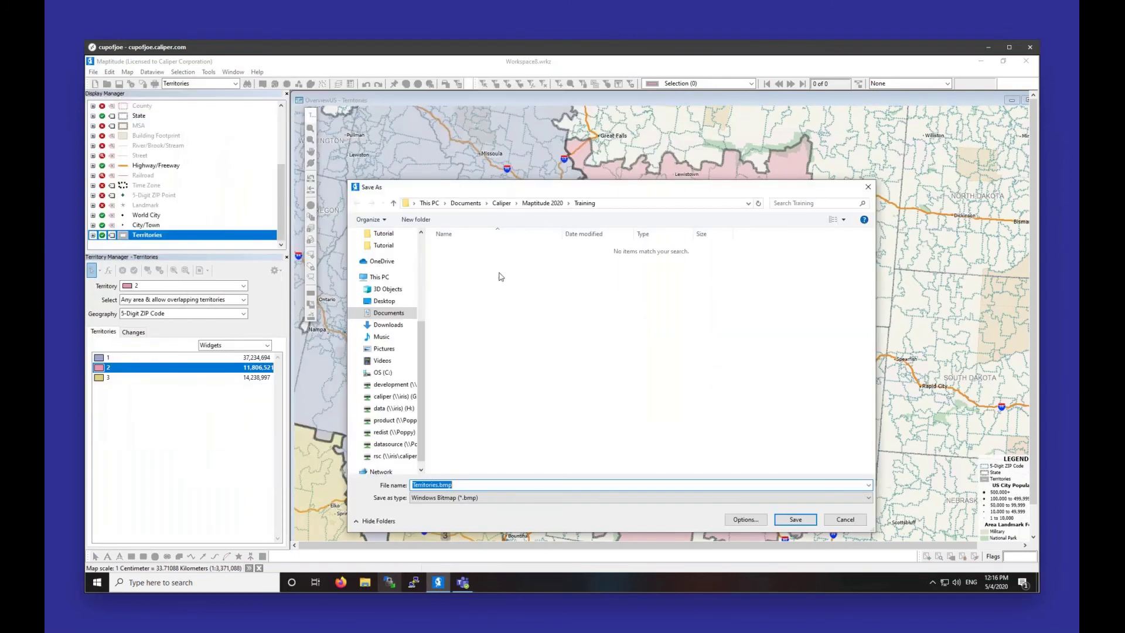
{"action": "left_click", "coordinate": [866, 188]}
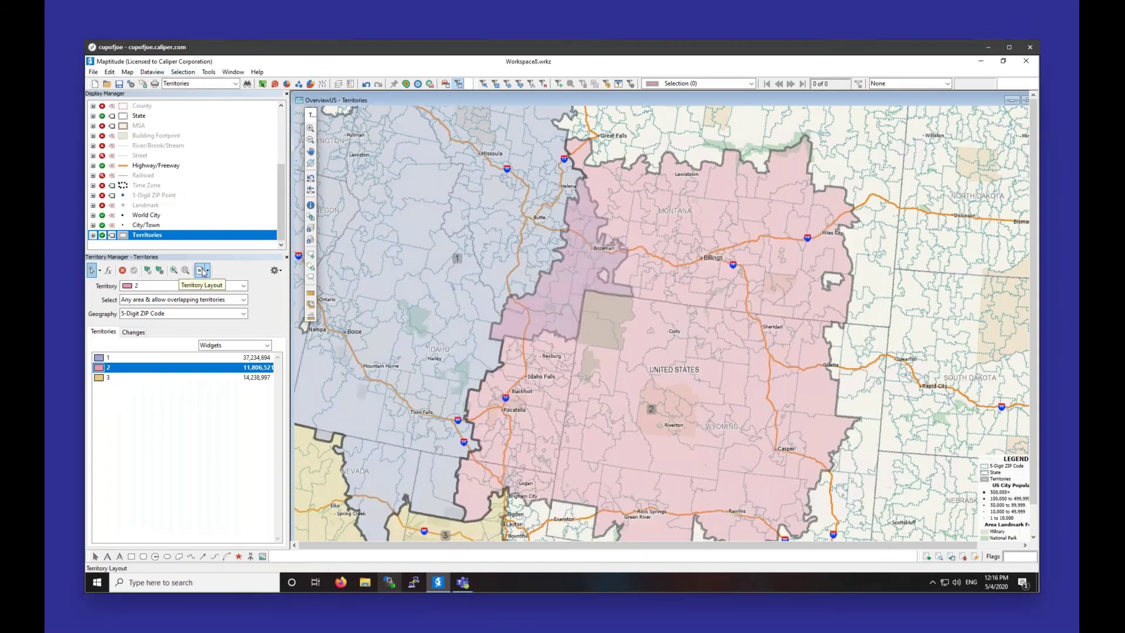
- Start a territory layout from the current territories map
{"action": "left_click", "coordinate": [201, 270]}
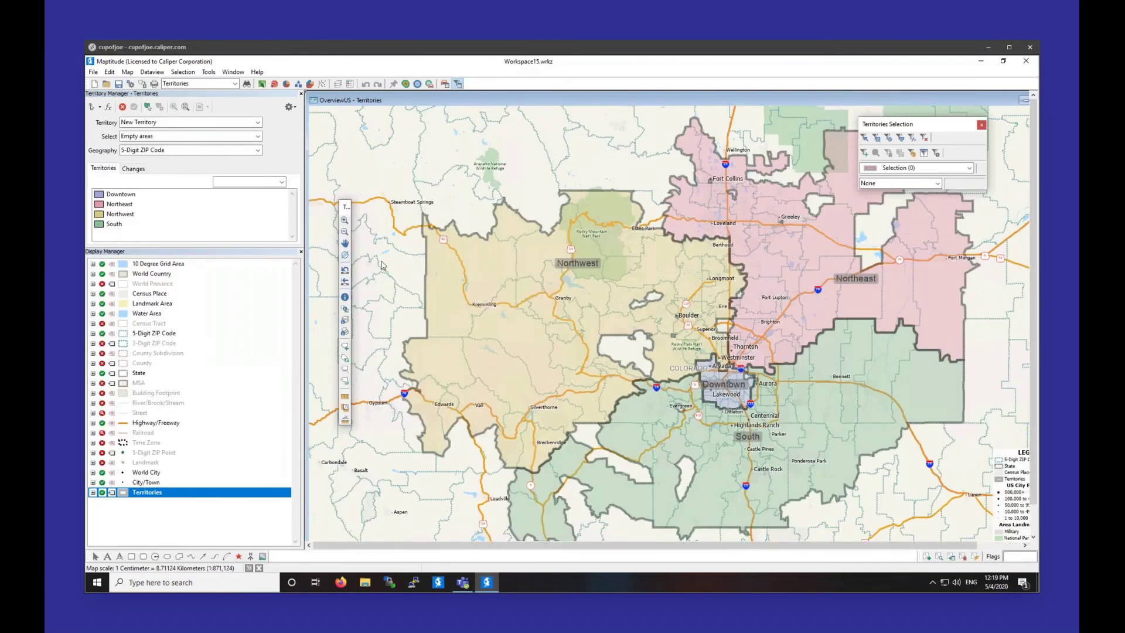
- Turn on the 5-Digit ZIP Point layer in the map of the Downtown, Northeast, Northwest and South territories
{"action": "left_click_drag", "start_coordinate": [840, 403], "coordinate": [823, 399]}
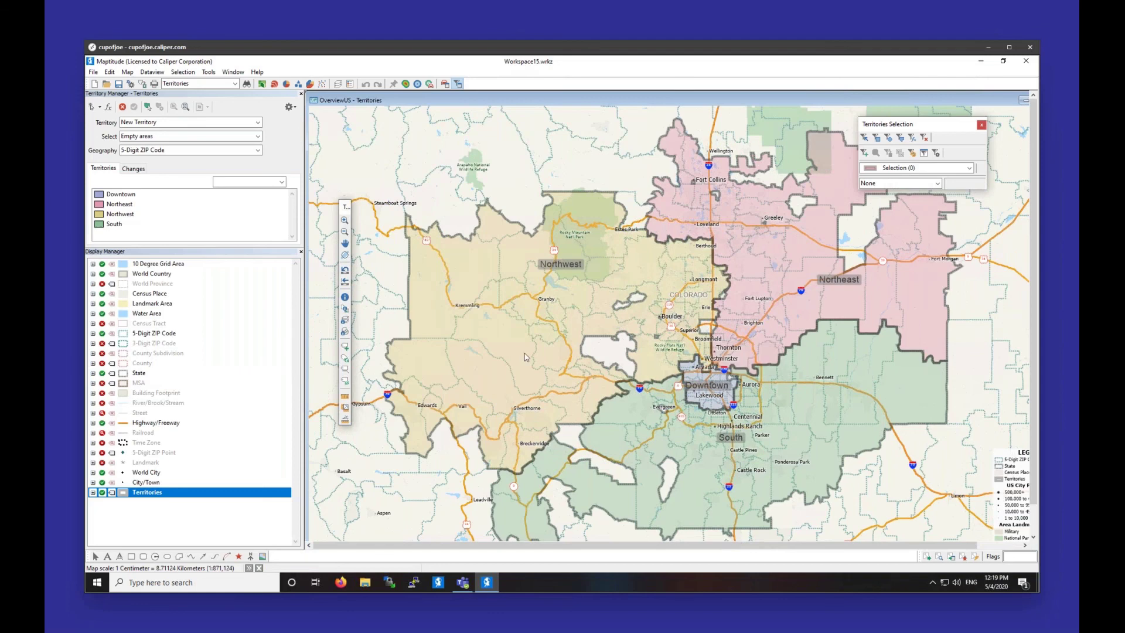
{"action": "left_click", "coordinate": [152, 455]}
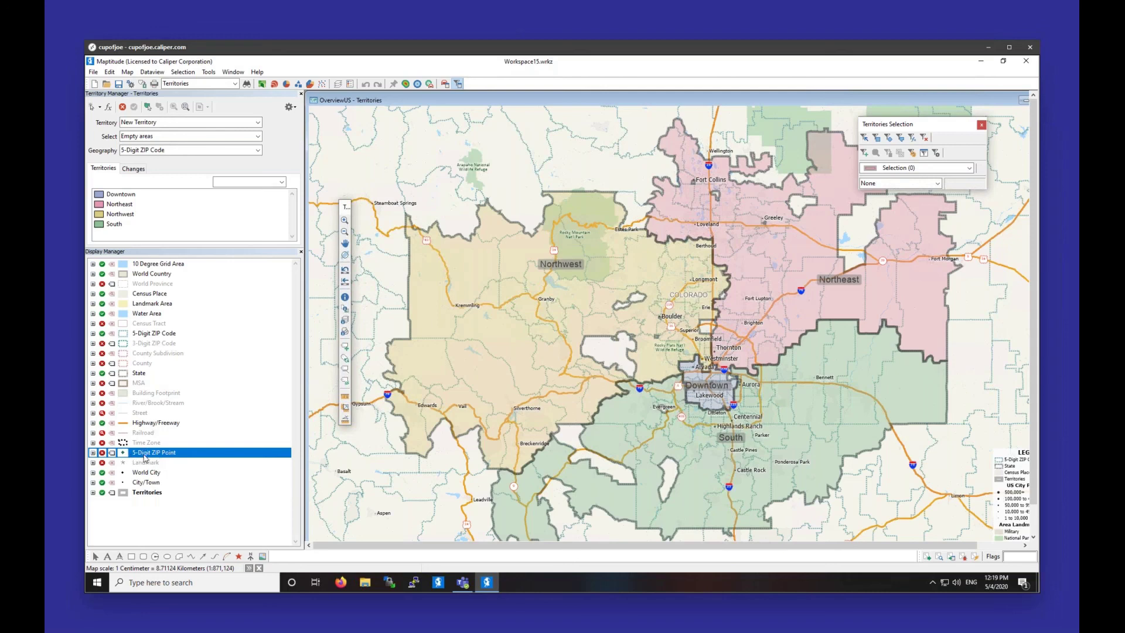
{"action": "left_click", "coordinate": [103, 453]}
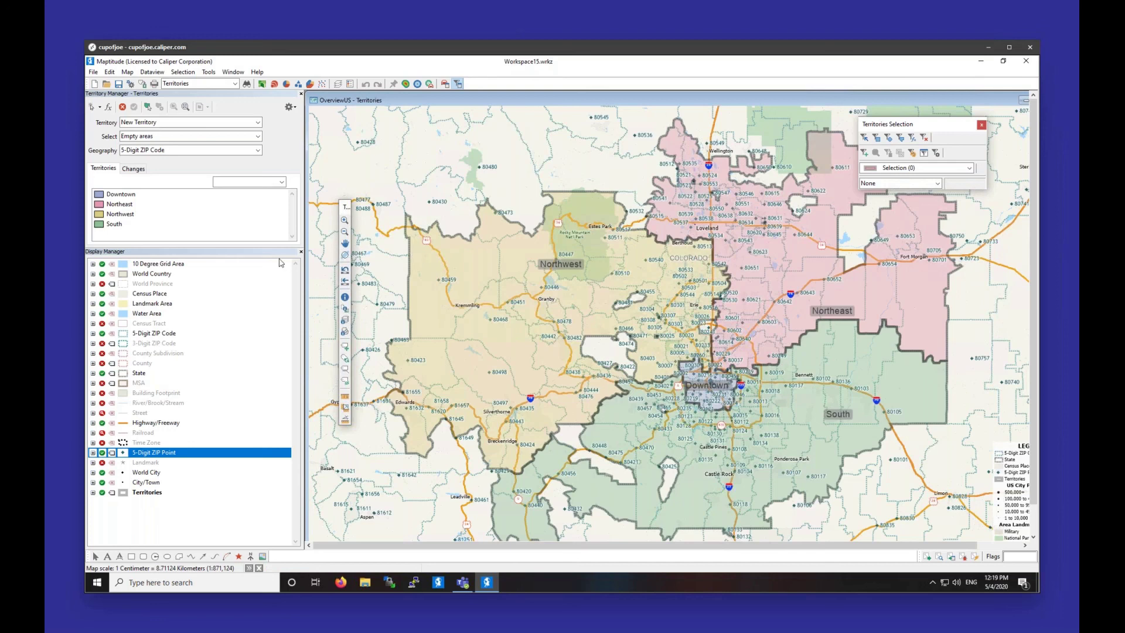
- Export the Downtown territory to the Excel workbook Downtown.xlsx
{"action": "right_click", "coordinate": [123, 197]}
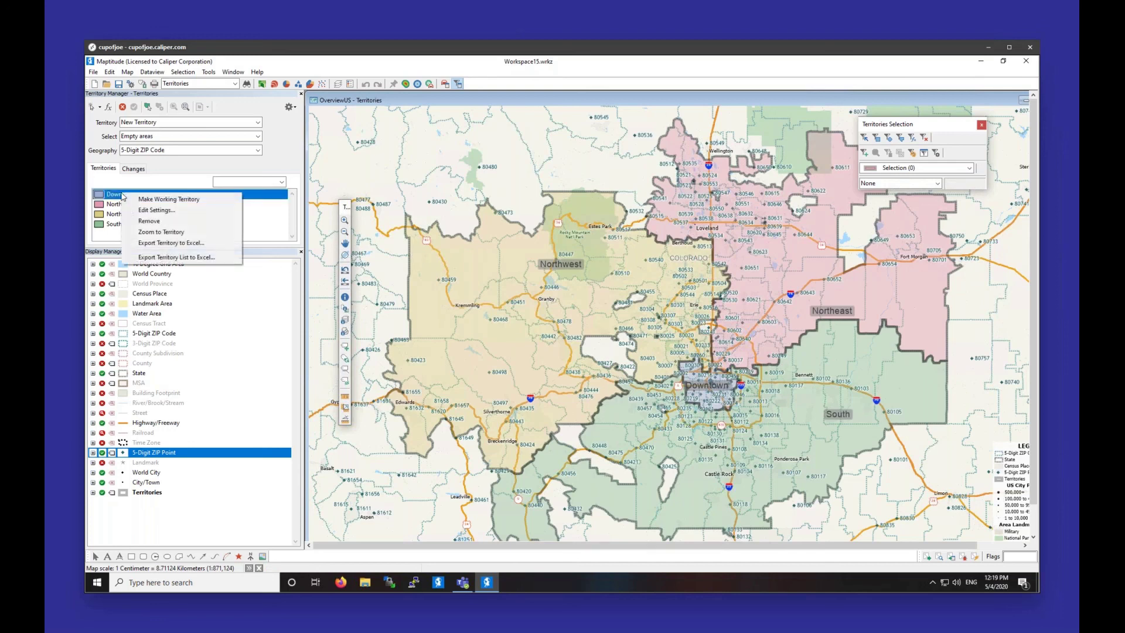
{"action": "left_click", "coordinate": [150, 244]}
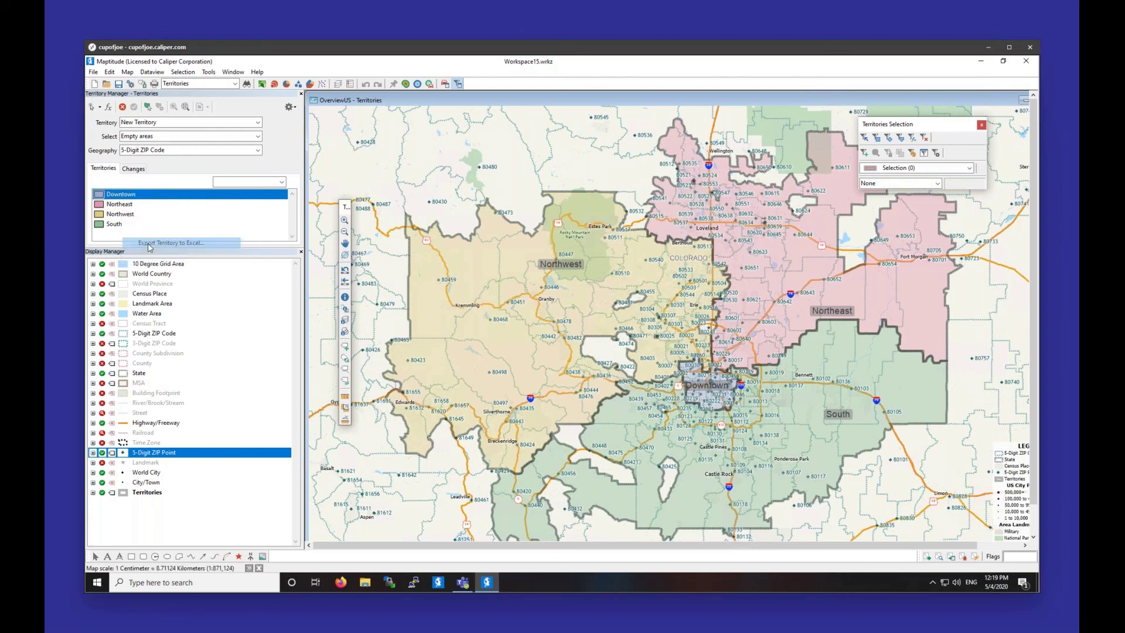
{"action": "left_click", "coordinate": [852, 529]}
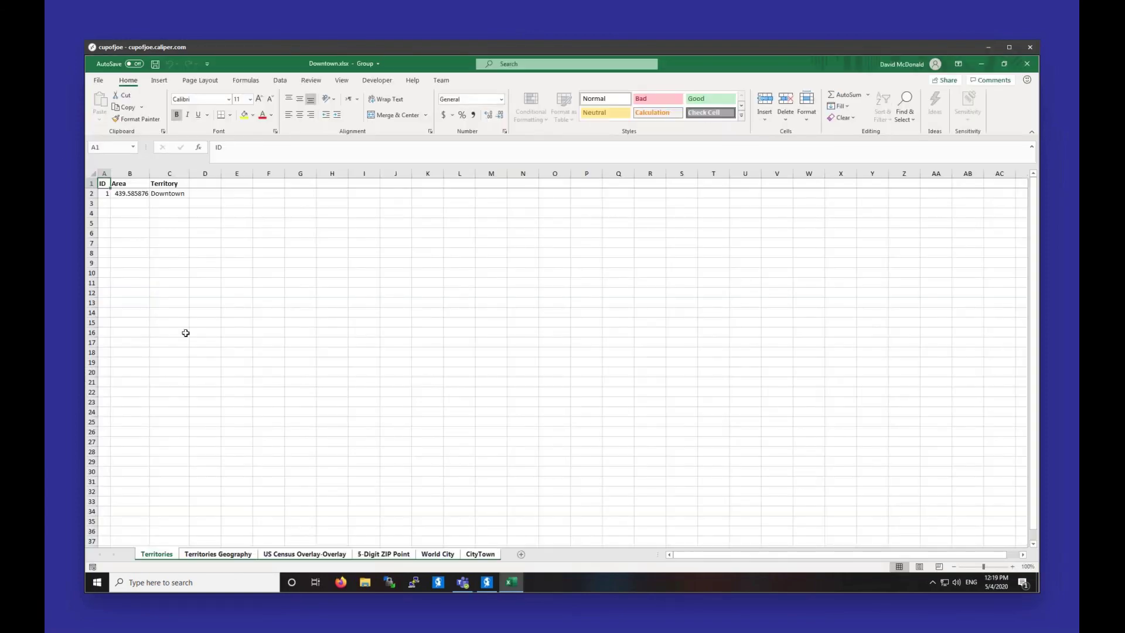
- Review the 5-Digit ZIP Point sheet of the exported workbook and select its table from the ID through the Postal column
{"action": "left_click", "coordinate": [381, 553]}
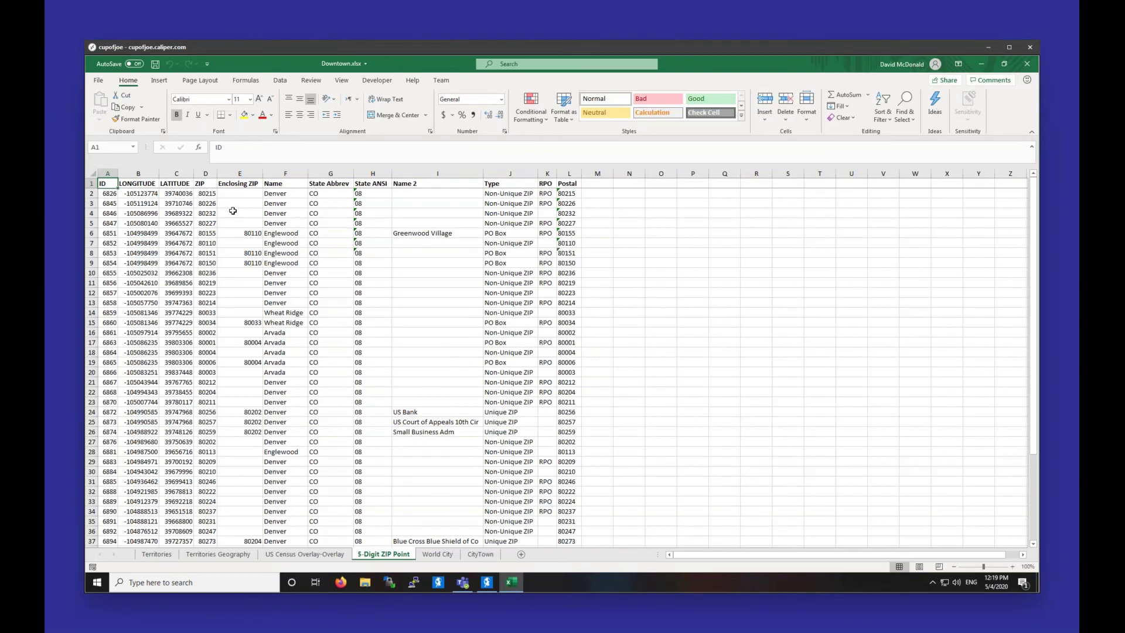
{"action": "scroll", "coordinate": [232, 212], "scroll_direction": "down", "scroll_amount": 10}
{"action": "scroll", "coordinate": [235, 225], "scroll_direction": "up", "scroll_amount": 10}
{"action": "left_click_drag", "start_coordinate": [107, 183], "coordinate": [563, 548]}
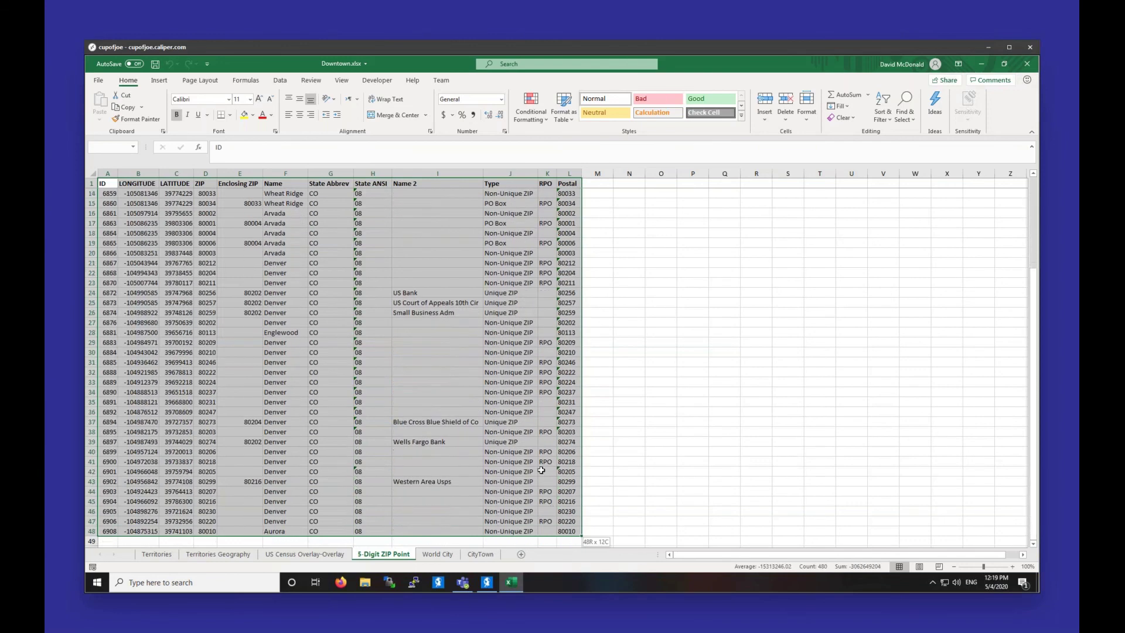